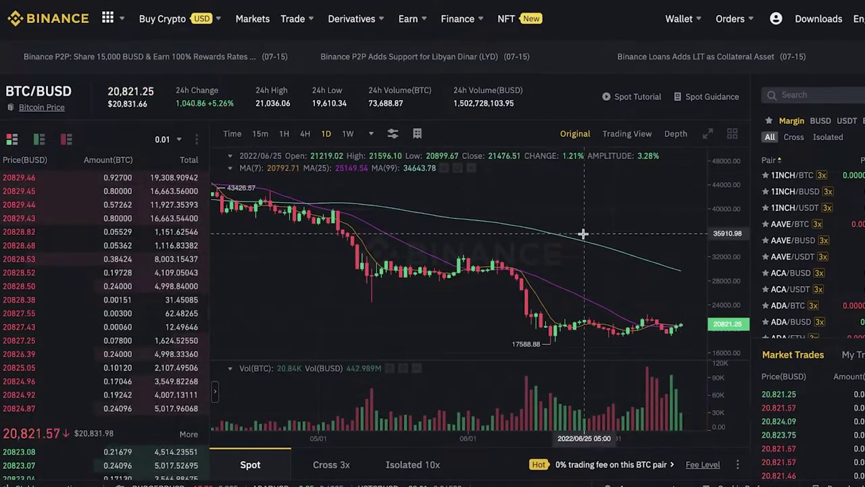
Examine the recent daily BTC/BUSD candles on the price chart at several zoom levels
scroll(579, 232, up, 10)
scroll(575, 228, down, 3)
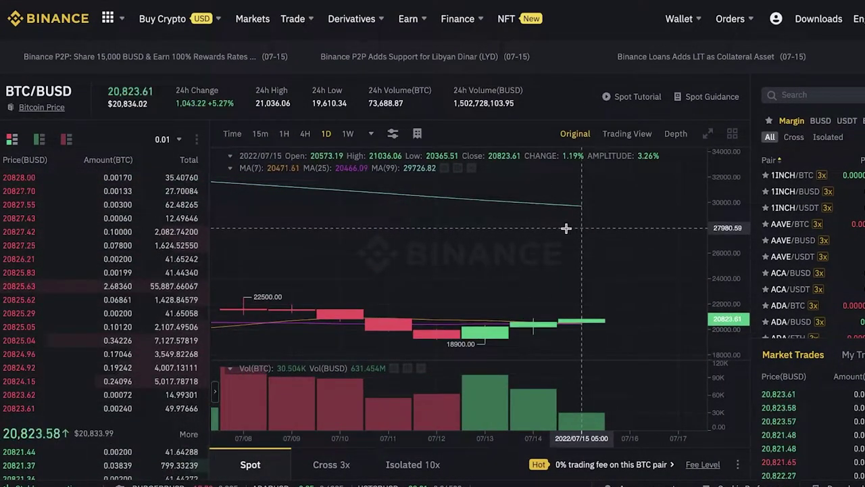
scroll(566, 227, down, 2)
scroll(561, 231, up, 2)
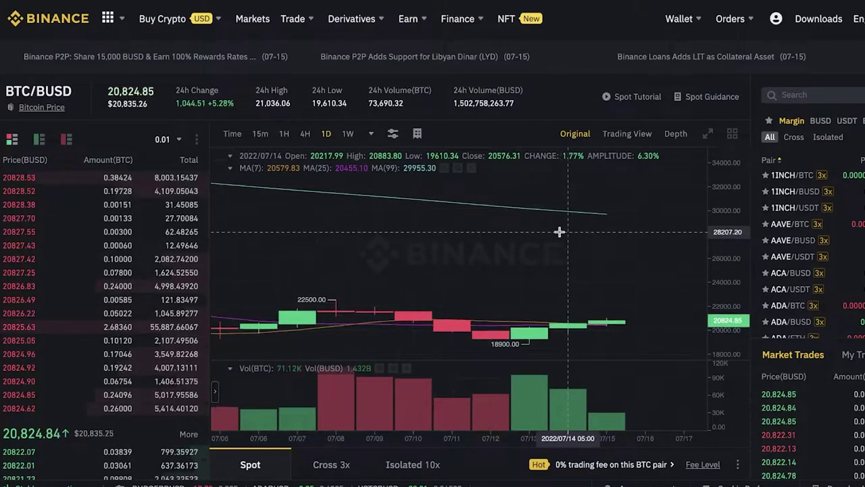
scroll(595, 232, down, 2)
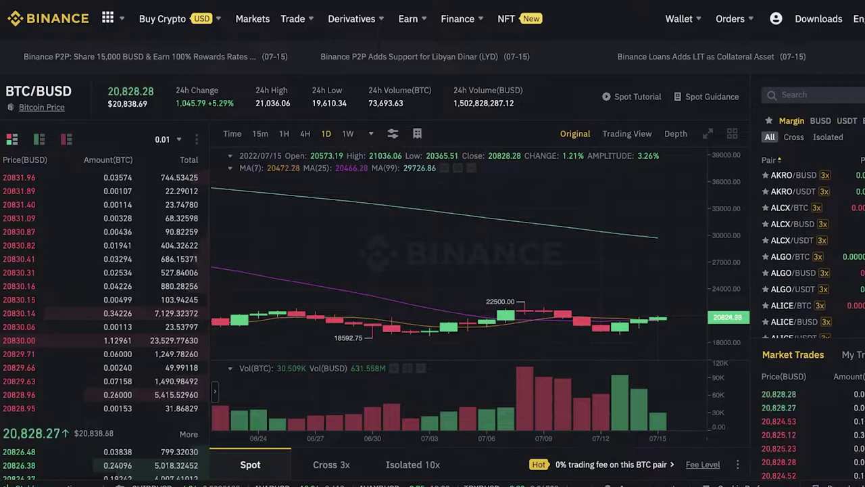
scroll(545, 15, down, 4)
scroll(561, 17, up, 4)
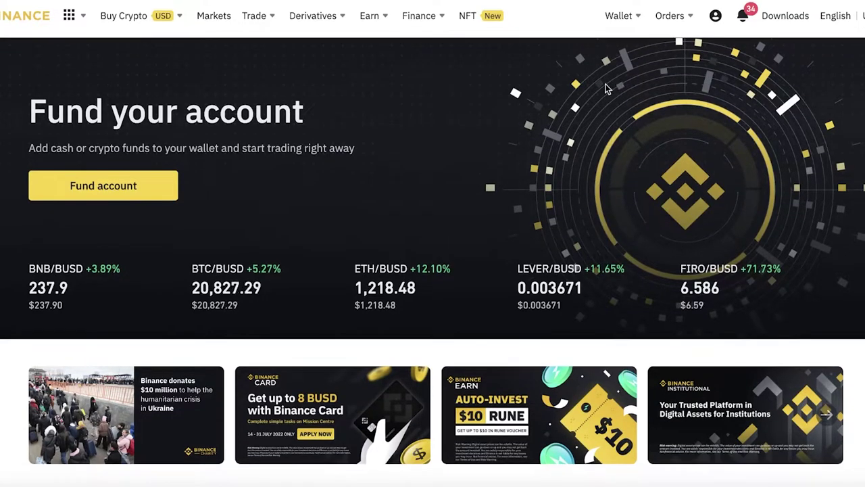
Look over the home page's promotions and announcements and the payment options for buying crypto with USD
scroll(605, 89, down, 4)
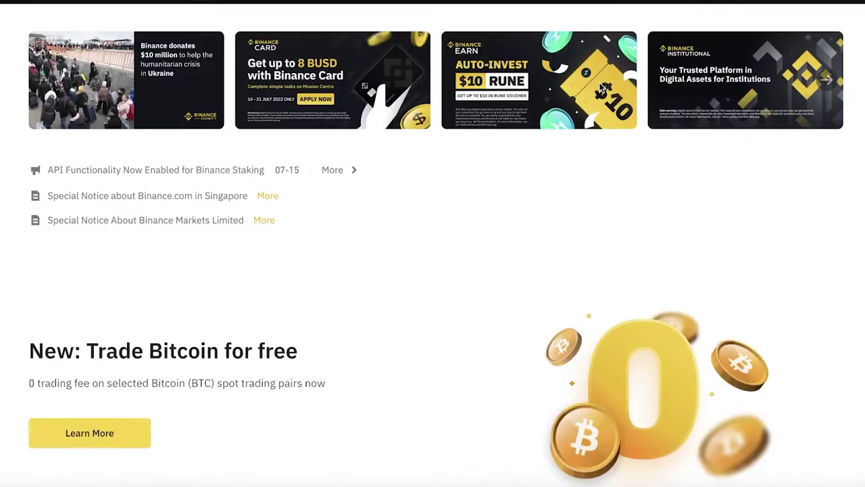
scroll(601, 88, up, 1)
scroll(602, 94, up, 3)
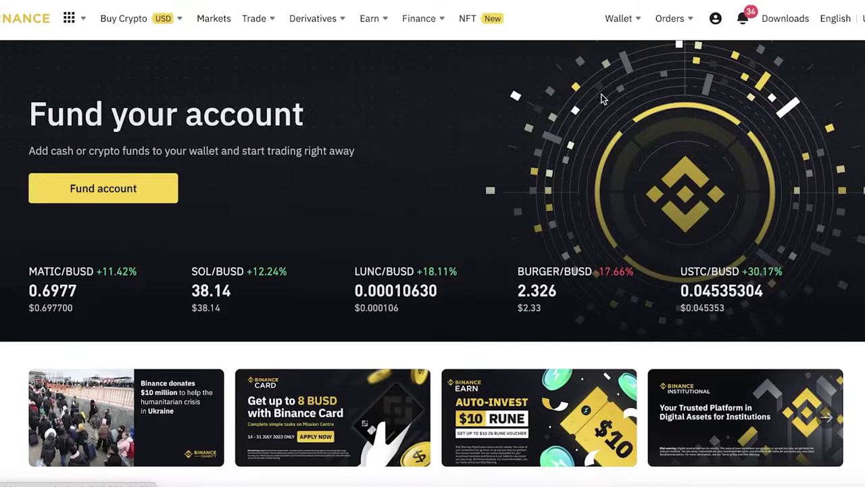
scroll(602, 100, down, 3)
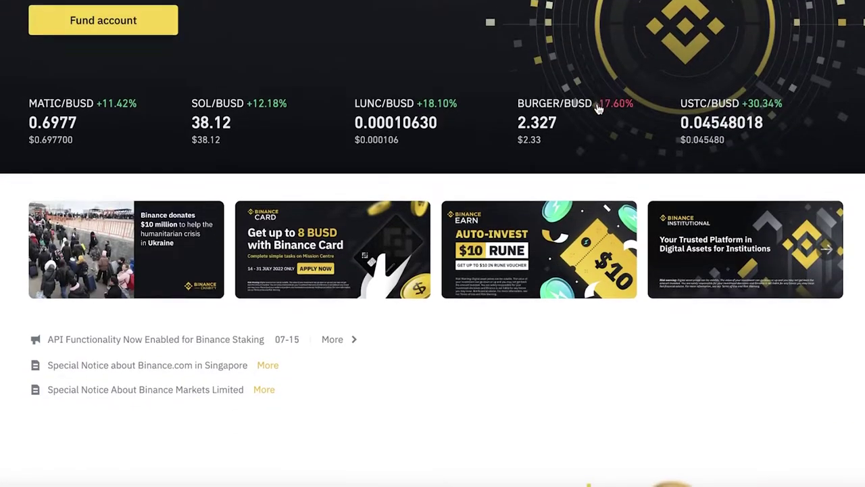
scroll(586, 120, down, 8)
scroll(562, 117, up, 12)
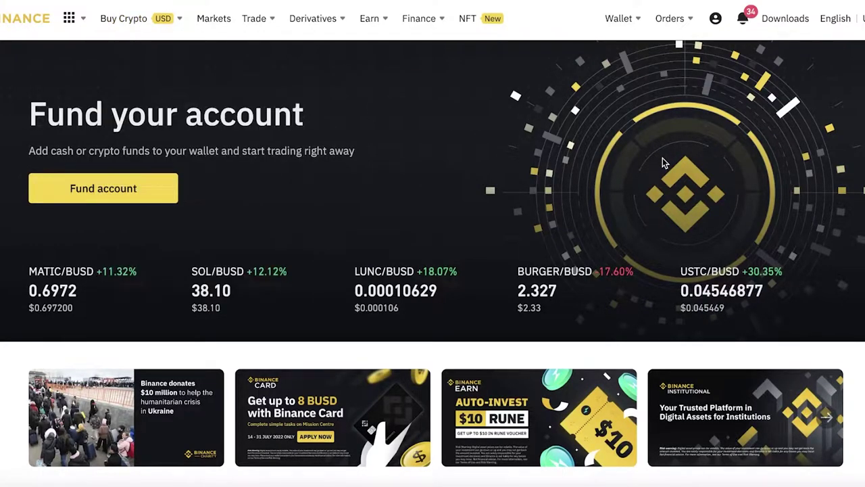
mouse_move(167, 30)
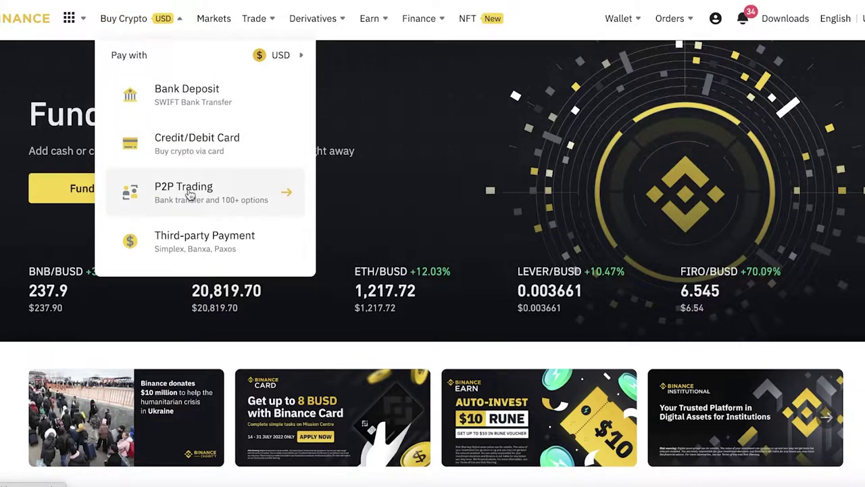
scroll(489, 182, down, 10)
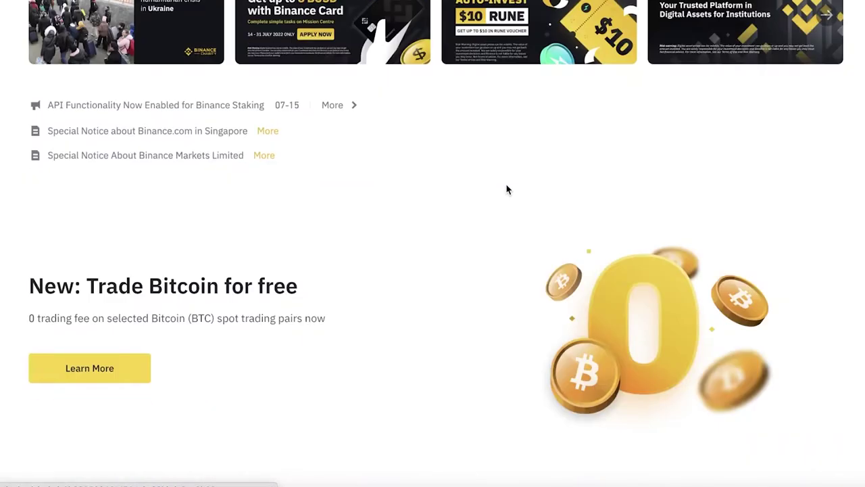
scroll(460, 151, down, 5)
scroll(504, 129, up, 15)
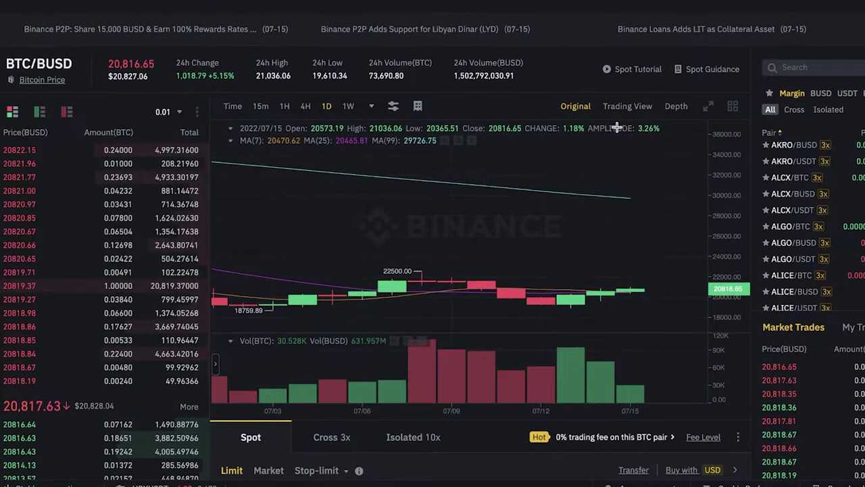
Compare the mid-June to mid-July 2022 BTC/BUSD daily candles in close-up and wider views
scroll(282, 96, down, 1)
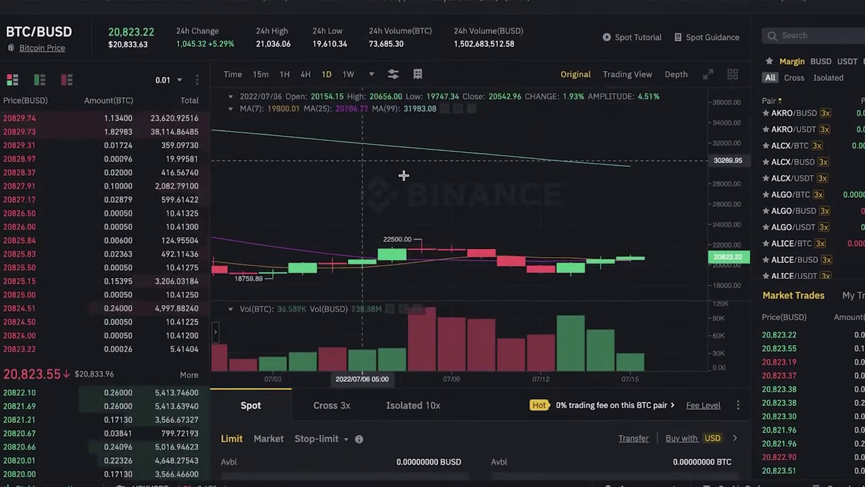
scroll(479, 183, down, 3)
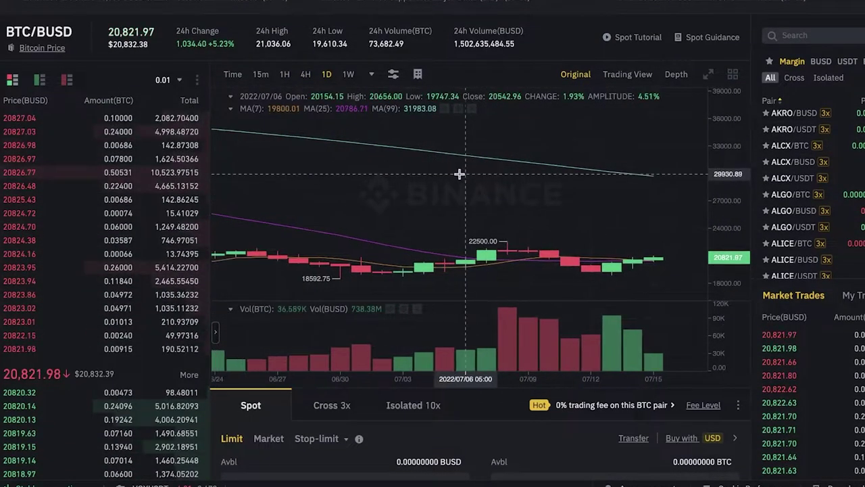
scroll(401, 174, up, 3)
scroll(376, 162, down, 1)
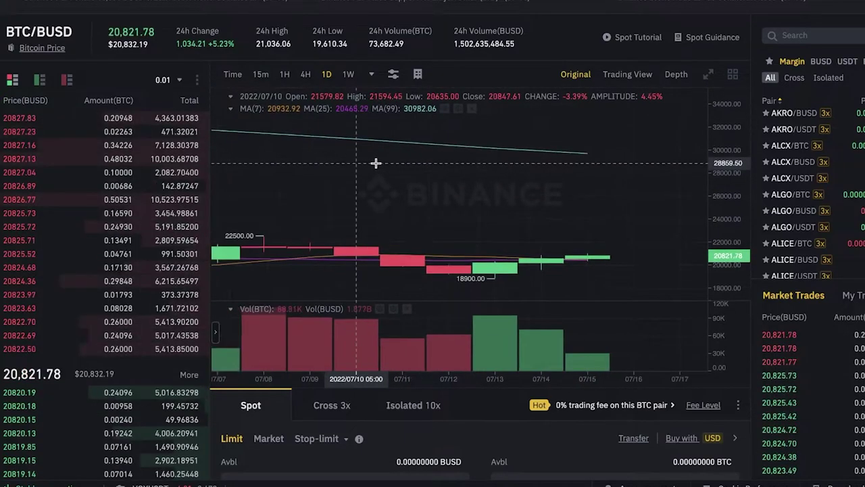
scroll(348, 219, down, 1)
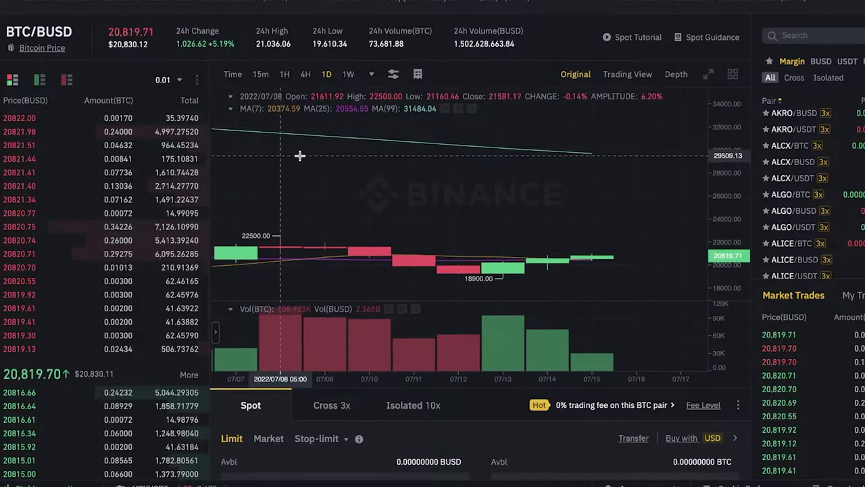
scroll(329, 175, up, 2)
scroll(331, 173, down, 5)
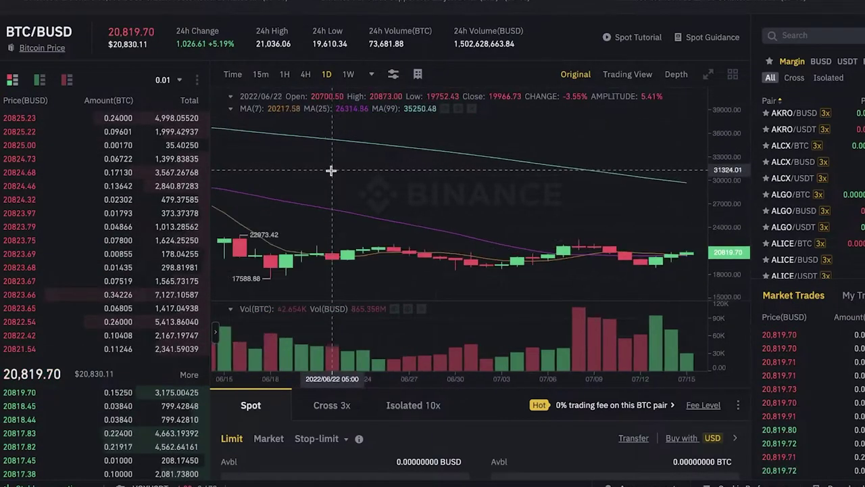
scroll(521, 271, up, 5)
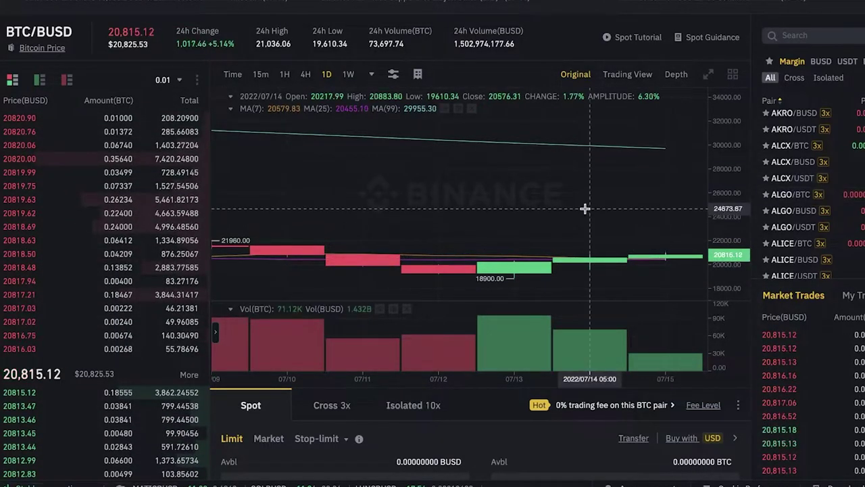
Trace the BTC/BUSD daily chart back from July 2022 through June to late May
scroll(583, 207, down, 3)
scroll(583, 207, down, 3)
scroll(583, 206, left, 10)
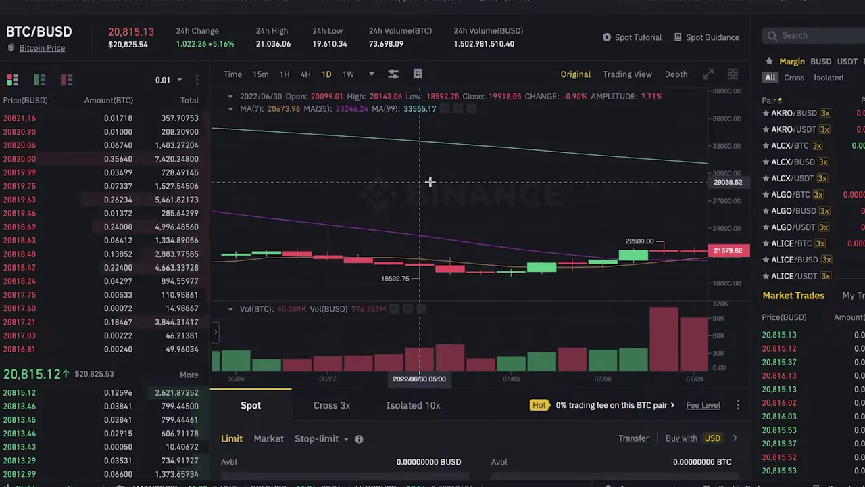
scroll(440, 216, up, 5)
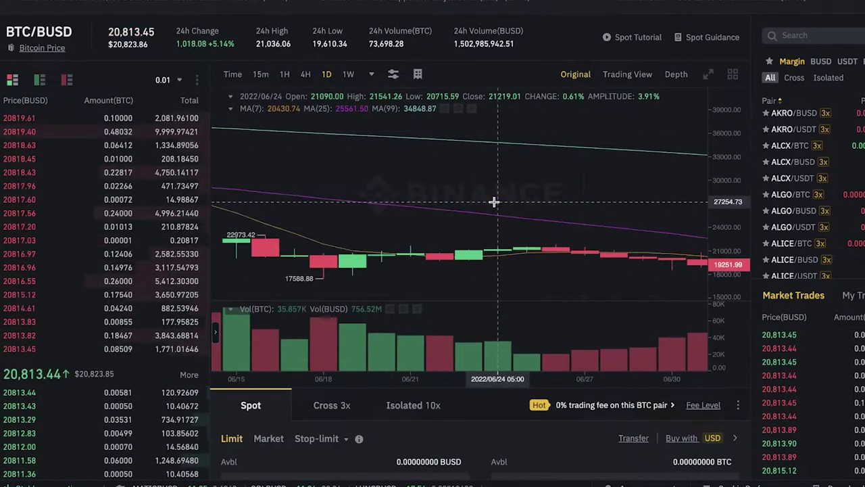
scroll(398, 214, left, 10)
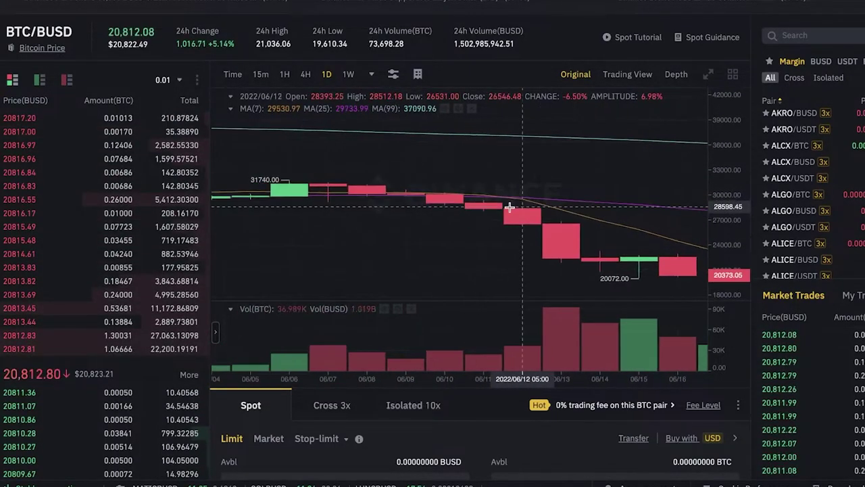
scroll(406, 216, up, 5)
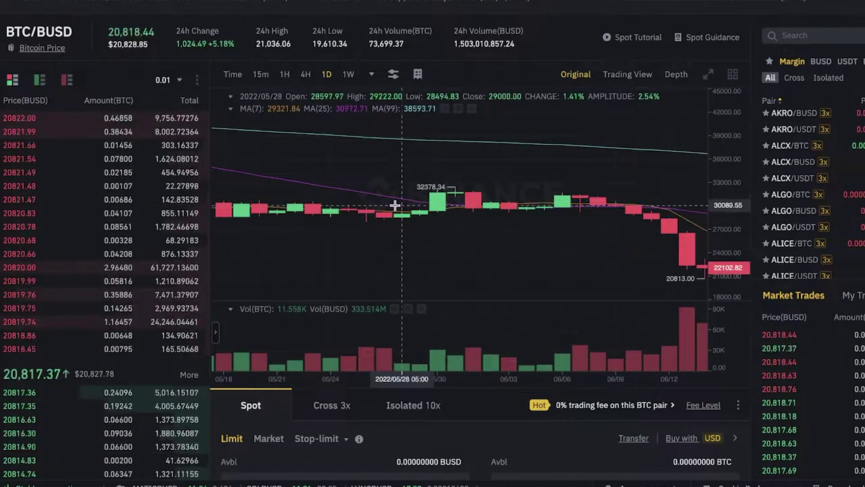
scroll(421, 271, left, 5)
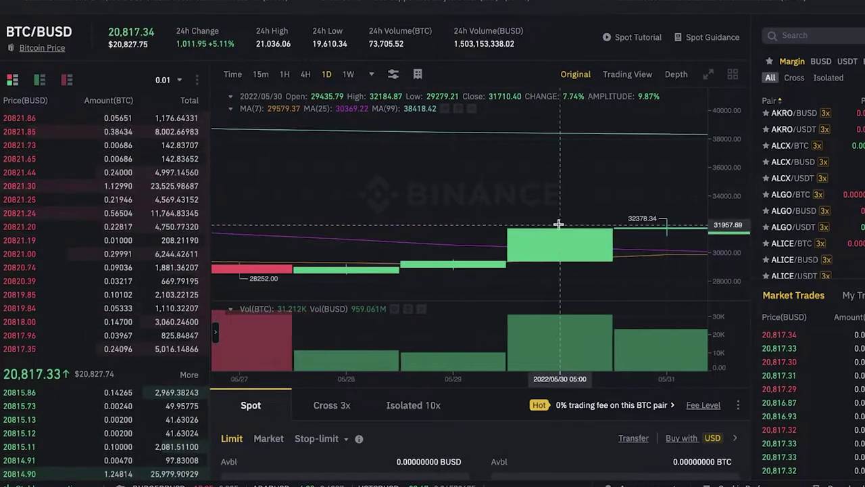
Review the BTC/BUSD daily price trend from mid-2021 through to the latest July 2022 candles
drag(560, 226, 466, 197)
scroll(552, 193, down, 2)
scroll(551, 193, down, 10)
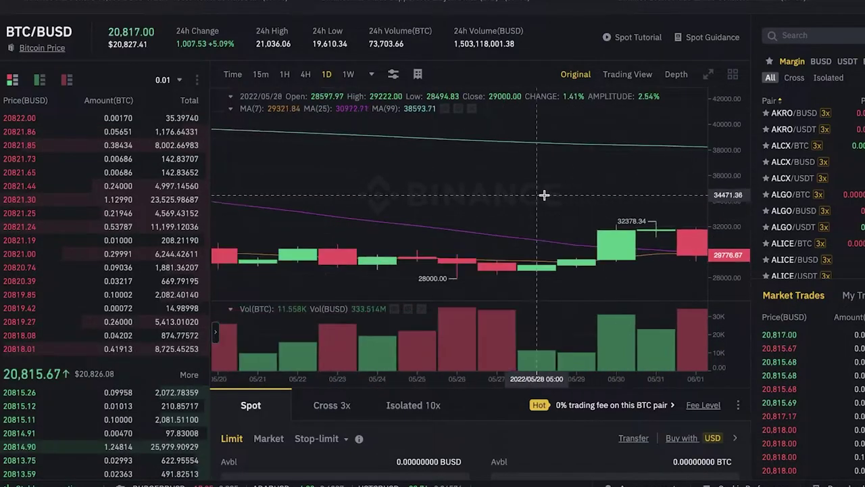
scroll(518, 195, down, 4)
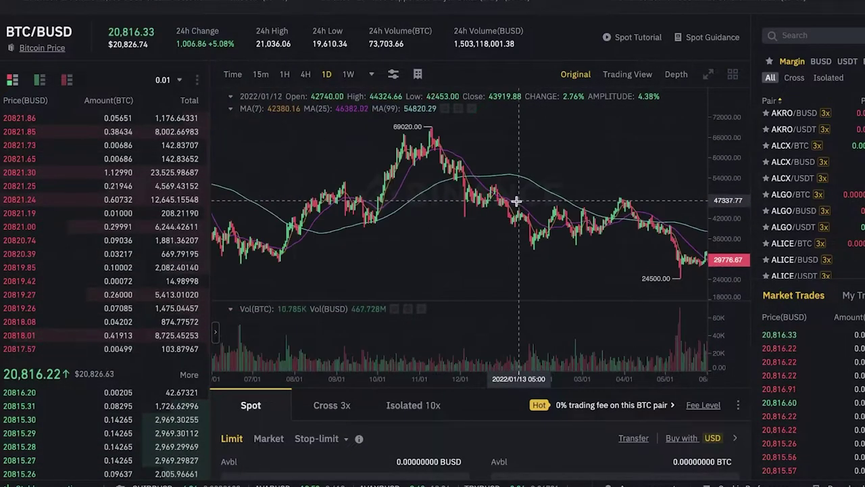
scroll(513, 201, right, 10)
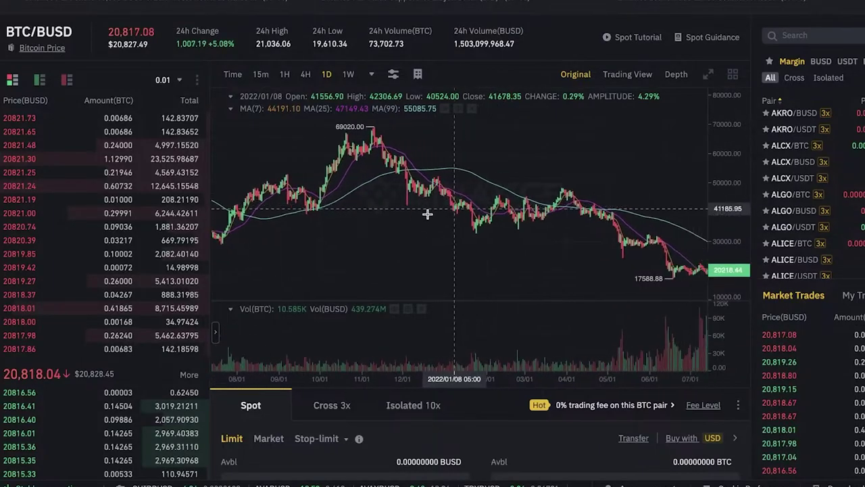
scroll(440, 207, up, 3)
drag(442, 206, 611, 212)
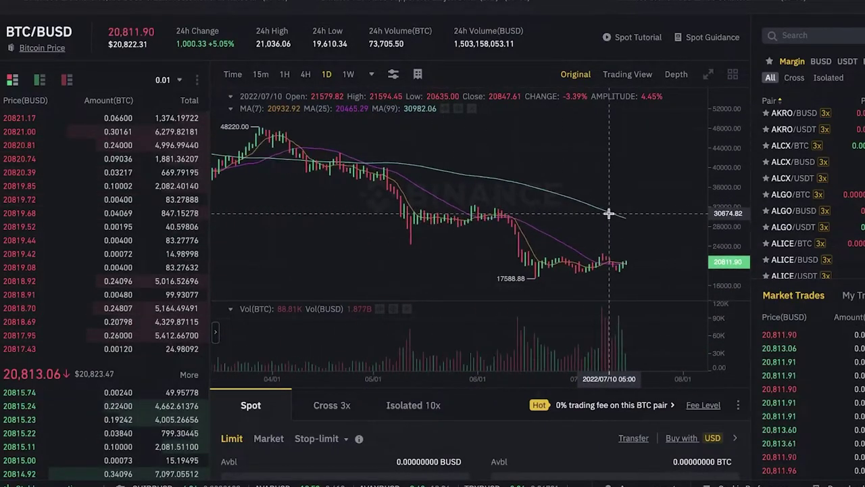
scroll(504, 225, up, 5)
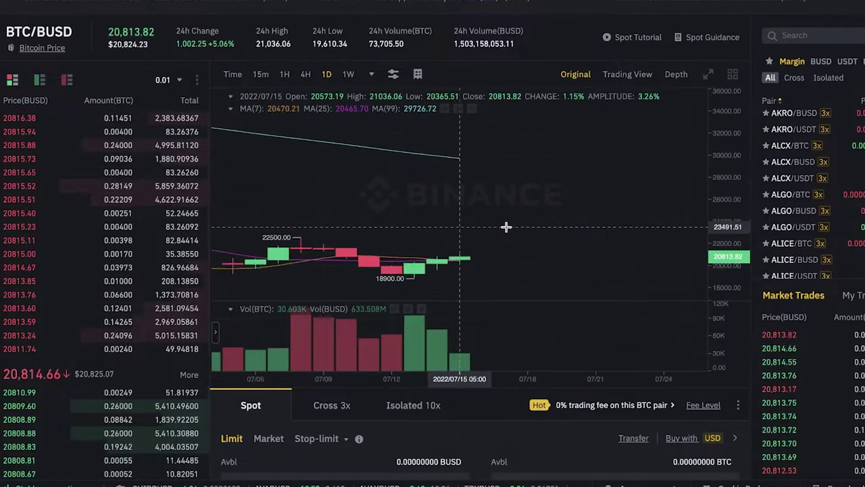
drag(522, 227, 612, 204)
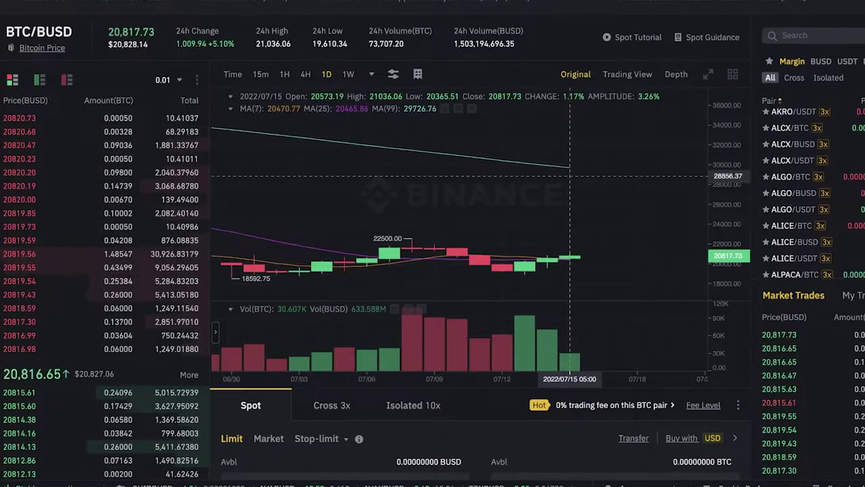
Search the trading pairs for "xr", open XRP/USDT and view its latest daily candles up close
scroll(798, 149, up, 1)
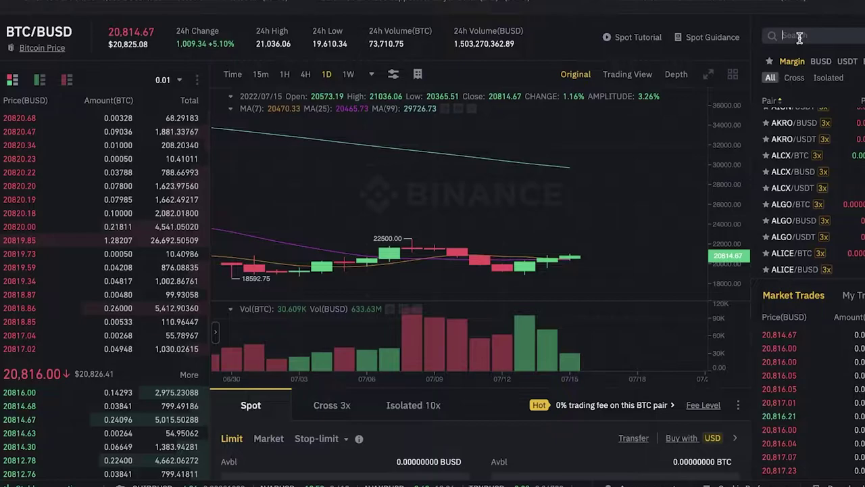
scroll(799, 37, down, 1)
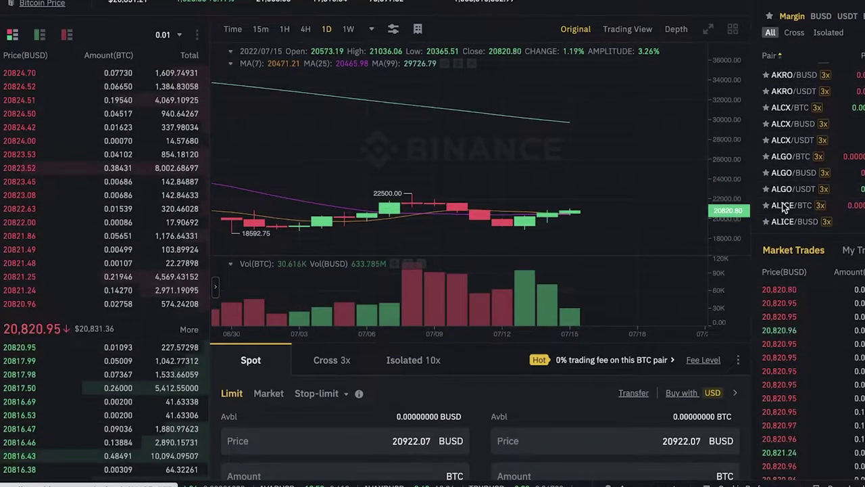
scroll(784, 207, up, 5)
scroll(777, 116, right, 3)
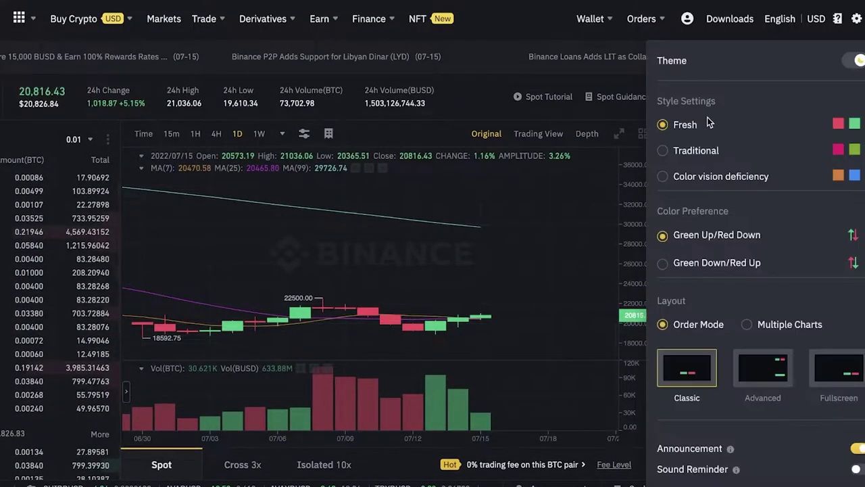
click(730, 96)
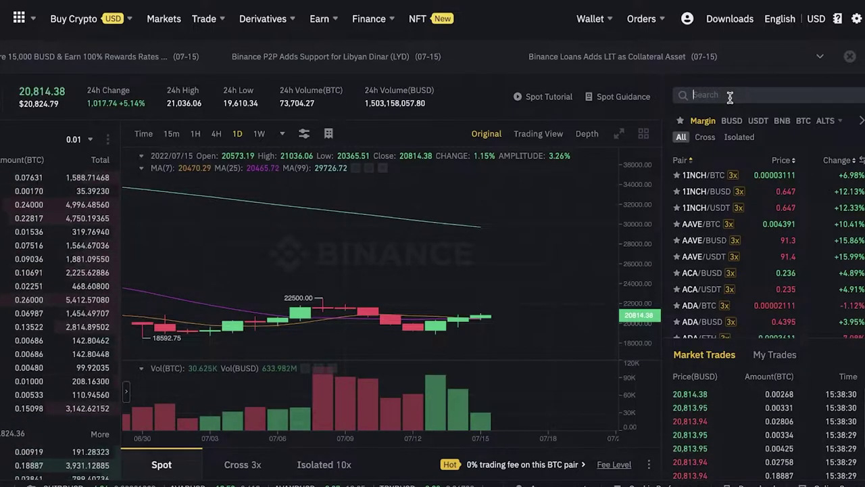
text(xr)
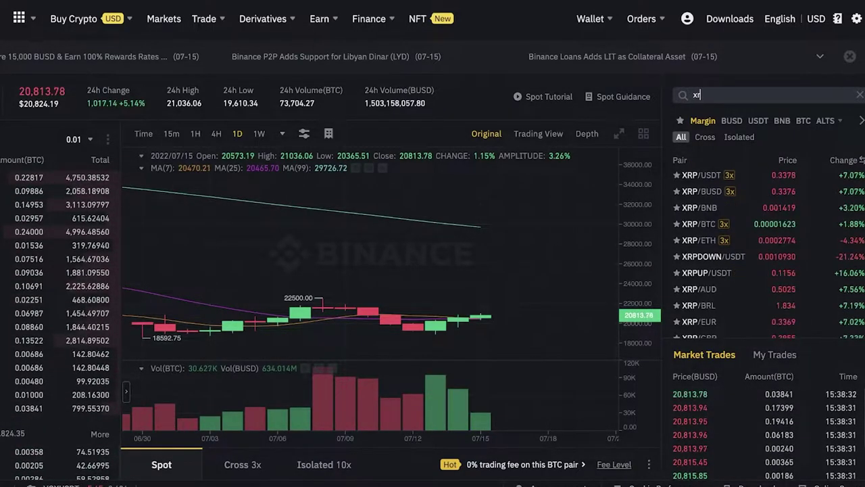
click(711, 179)
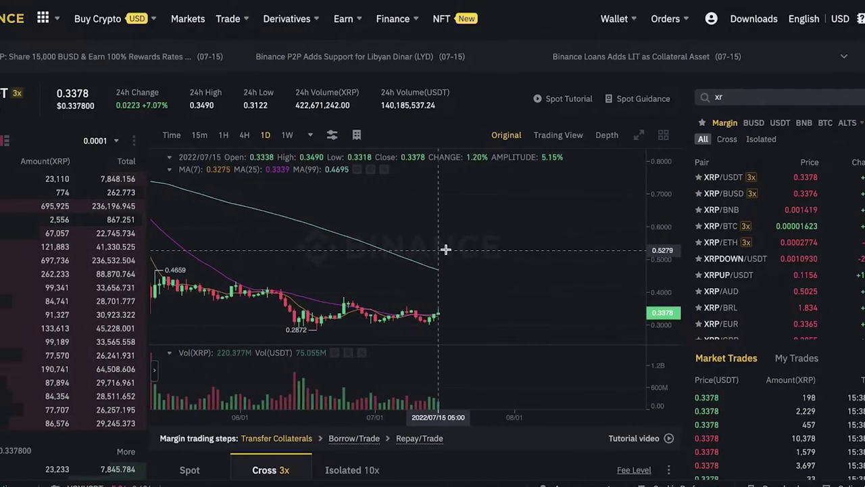
scroll(446, 250, up, 10)
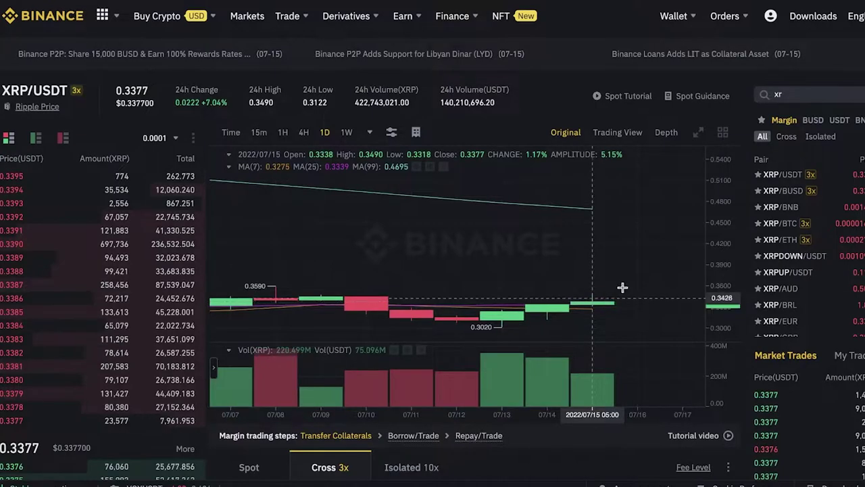
Switch the XRP/USDT order form below the chart from Cross 3x margin to Spot trading
scroll(743, 156, down, 6)
scroll(306, 210, down, 3)
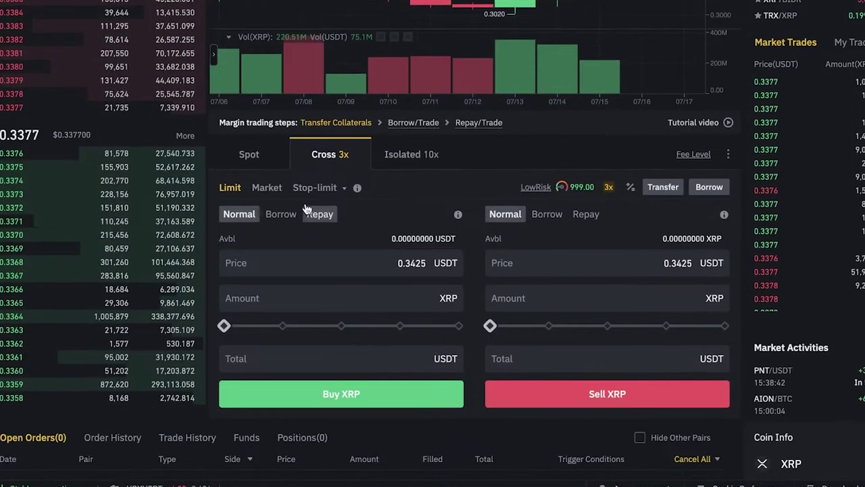
click(271, 147)
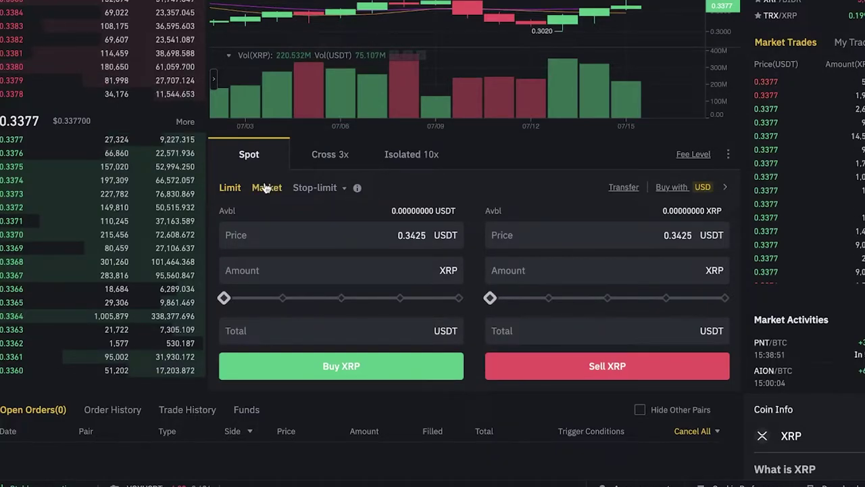
click(271, 268)
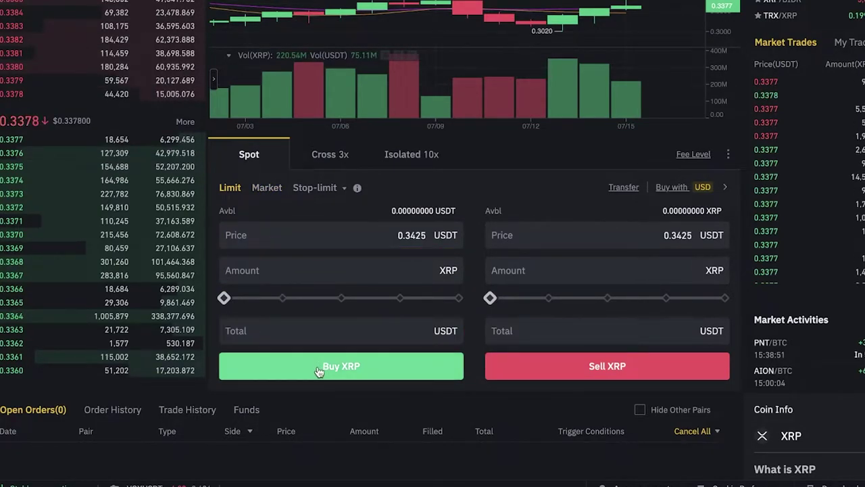
Set the price of the spot limit buy order for XRP to 90 USDT
click(319, 265)
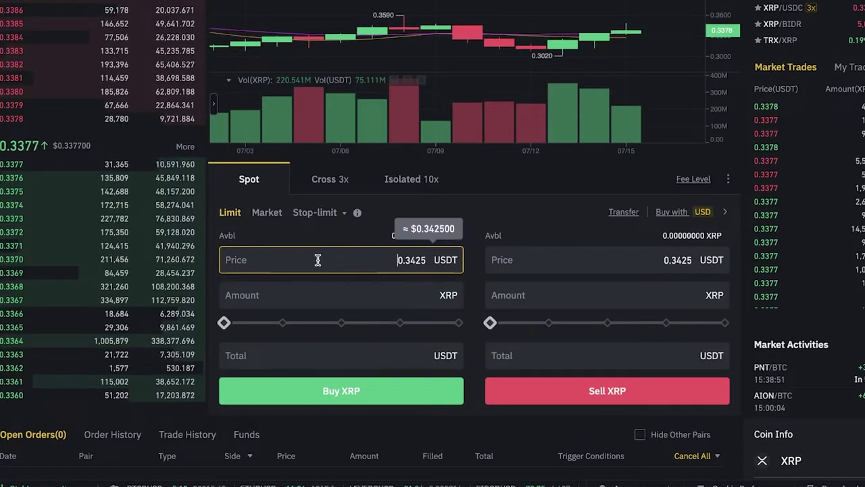
drag(609, 131, 478, 44)
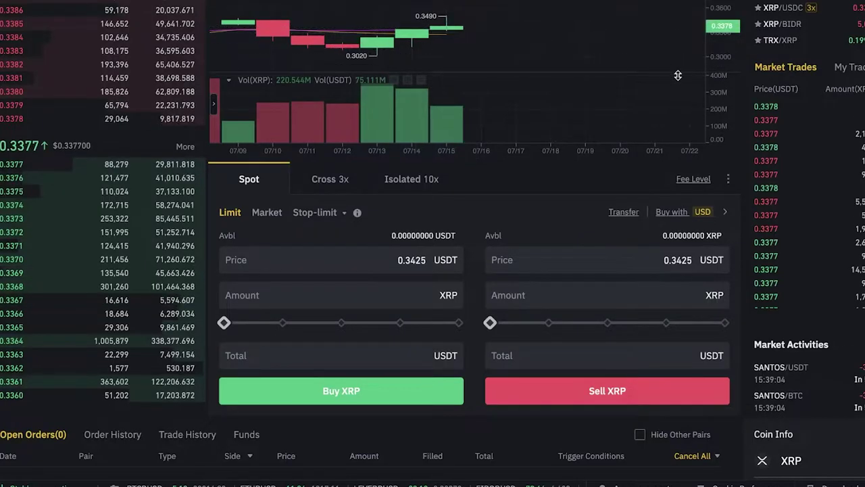
scroll(678, 75, up, 2)
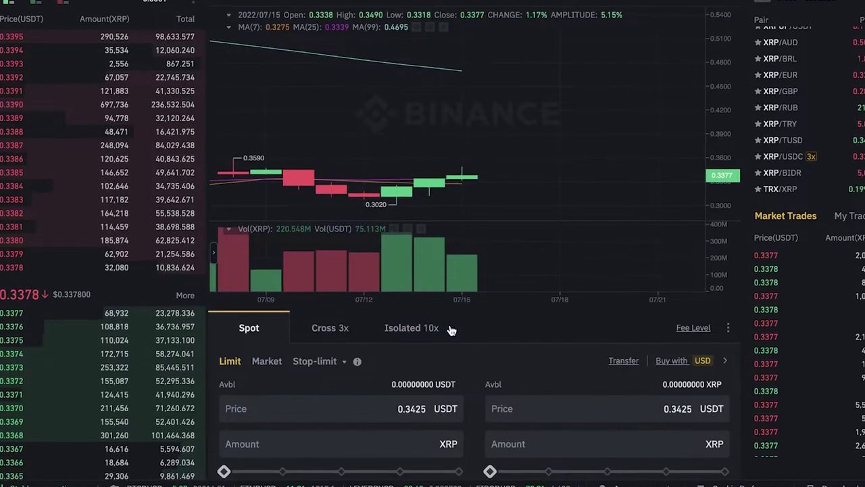
scroll(492, 315, down, 1)
scroll(352, 399, down, 1)
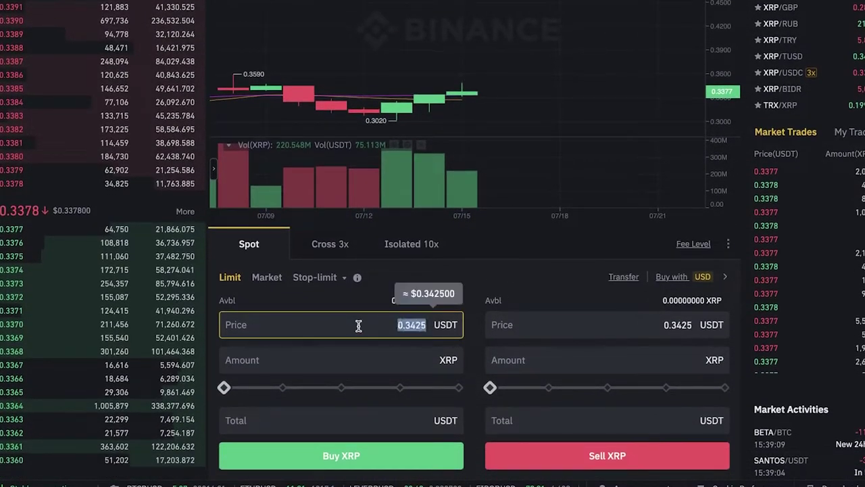
text(90)
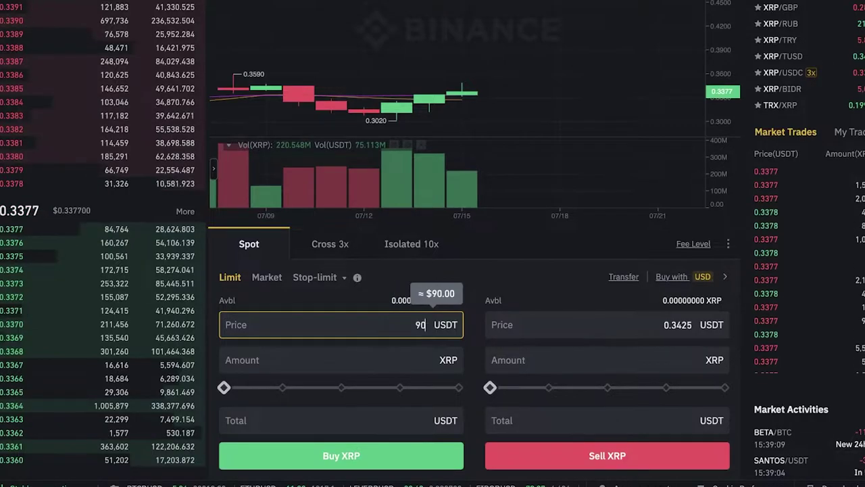
click(541, 292)
click(427, 328)
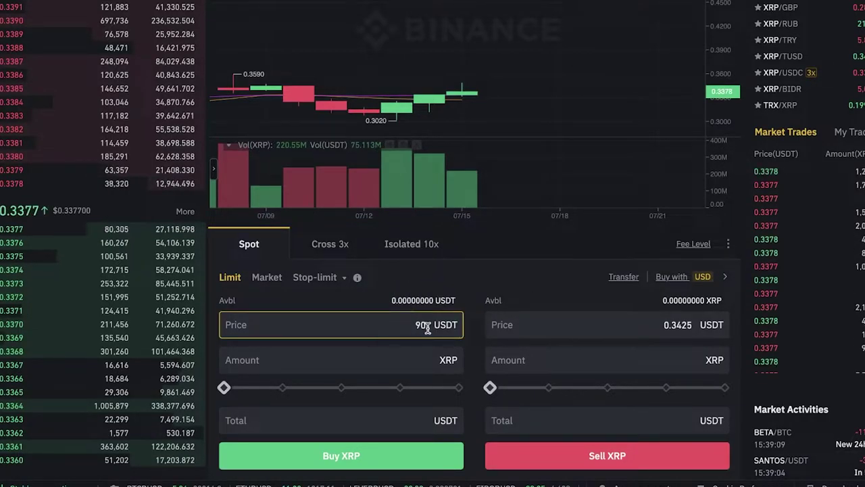
Set the amount of the spot limit buy order to 90 XRP
click(362, 368)
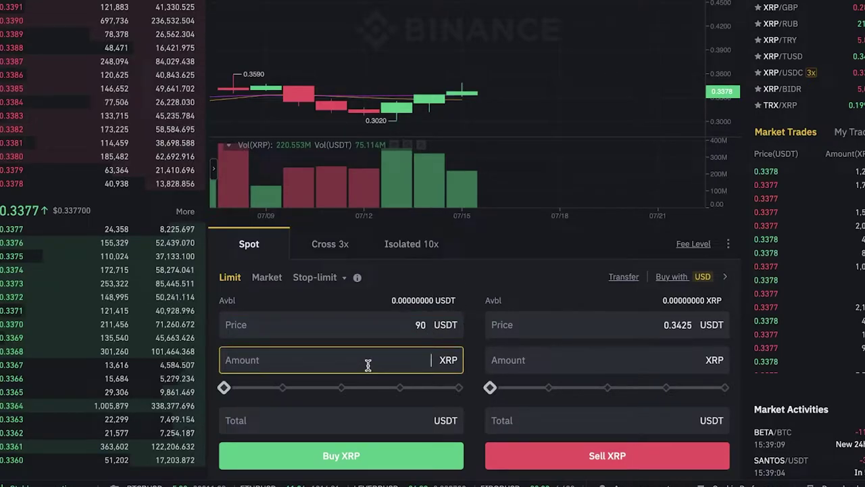
text(90)
scroll(479, 315, down, 1)
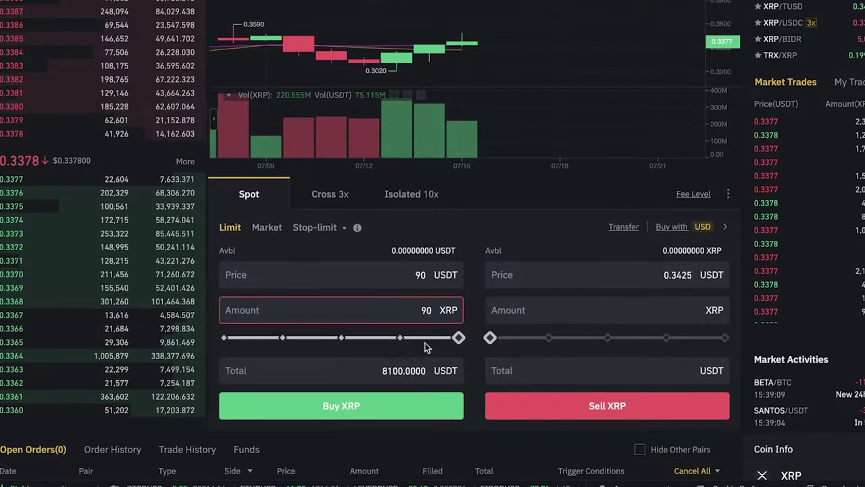
scroll(372, 337, down, 3)
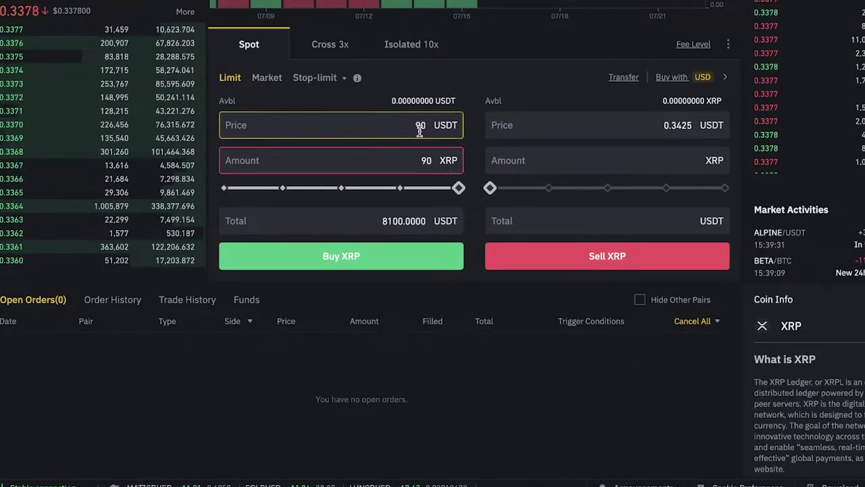
Set the buy amount to 100% of the available balance and try to place the XRP buy order
drag(420, 125, 360, 121)
drag(413, 160, 446, 158)
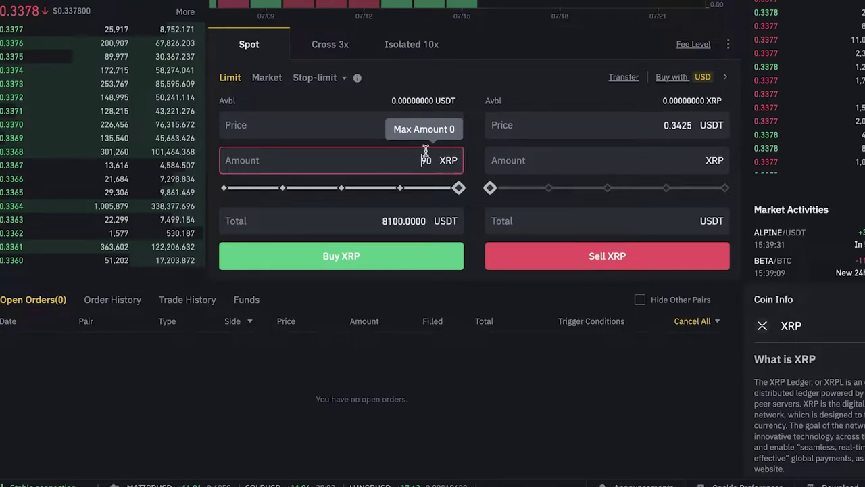
click(439, 188)
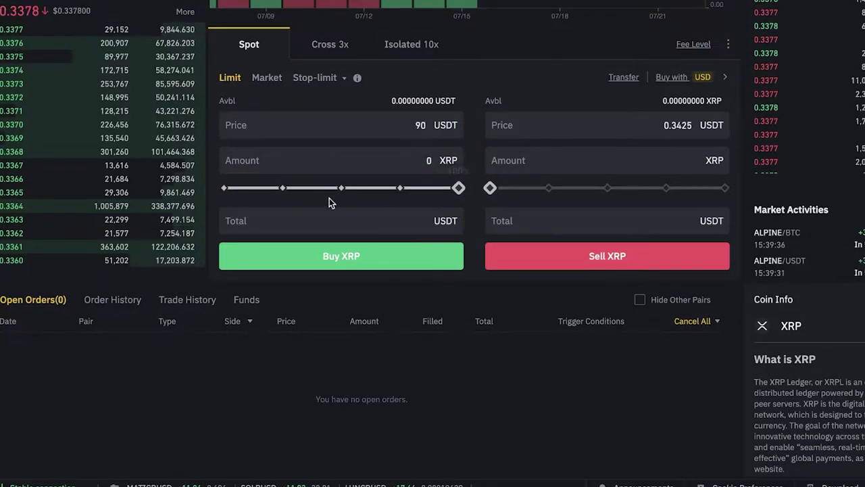
click(373, 257)
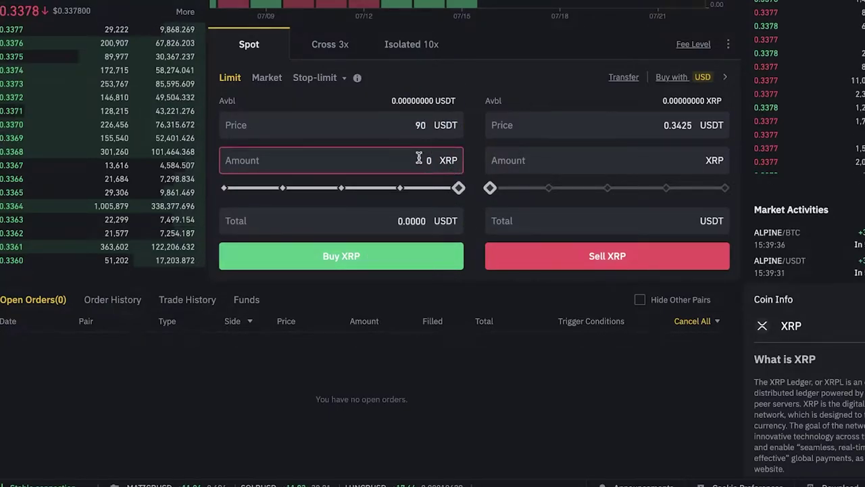
View the Market version of the spot order form and return to the Limit order form
scroll(419, 158, up, 1)
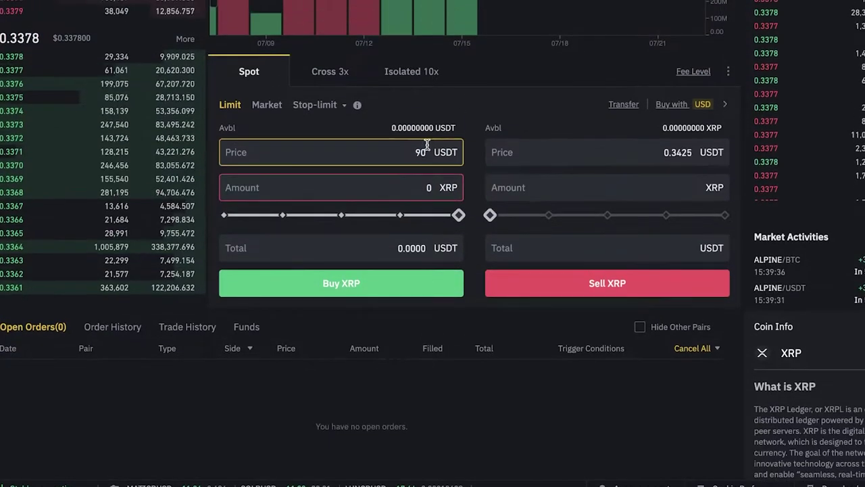
click(276, 105)
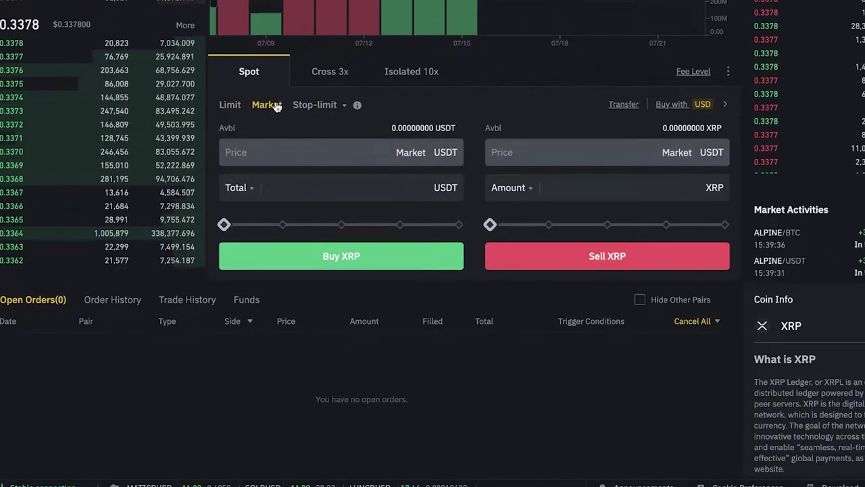
click(227, 108)
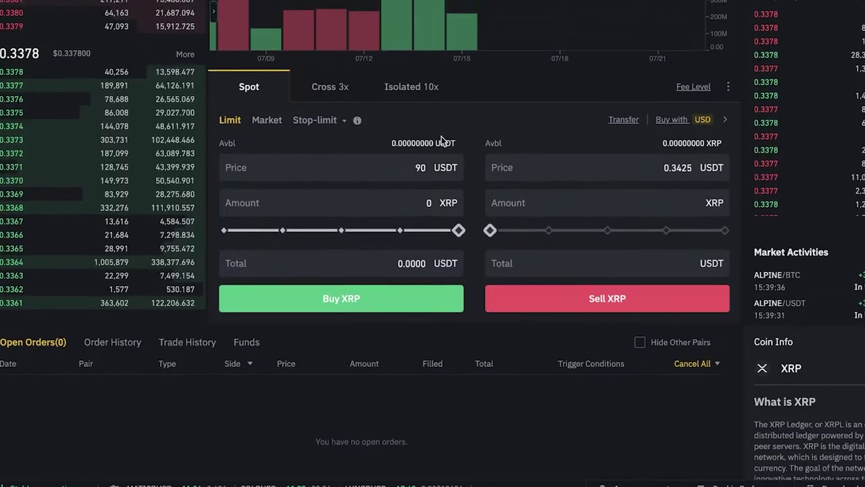
Review the XRP/USDT daily candles and volumes from late June to mid-July 2022 alongside the spot order form
scroll(440, 141, up, 3)
scroll(474, 111, down, 3)
scroll(473, 110, up, 1)
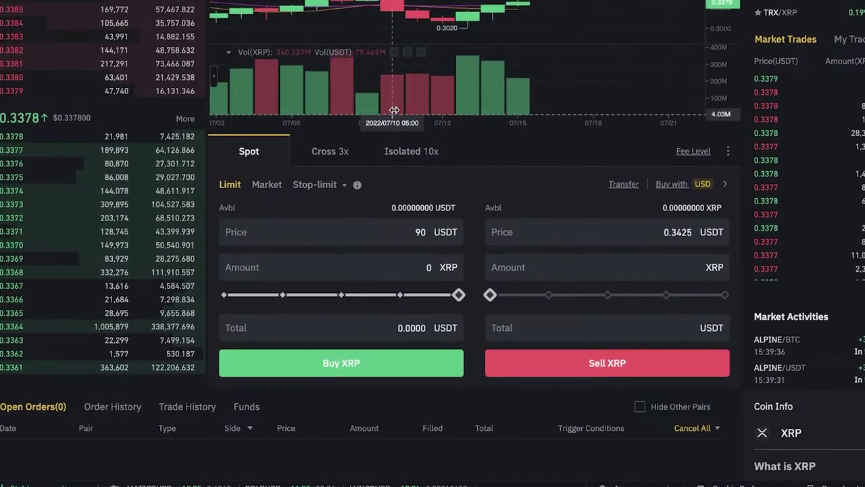
scroll(556, 141, up, 5)
scroll(531, 158, down, 2)
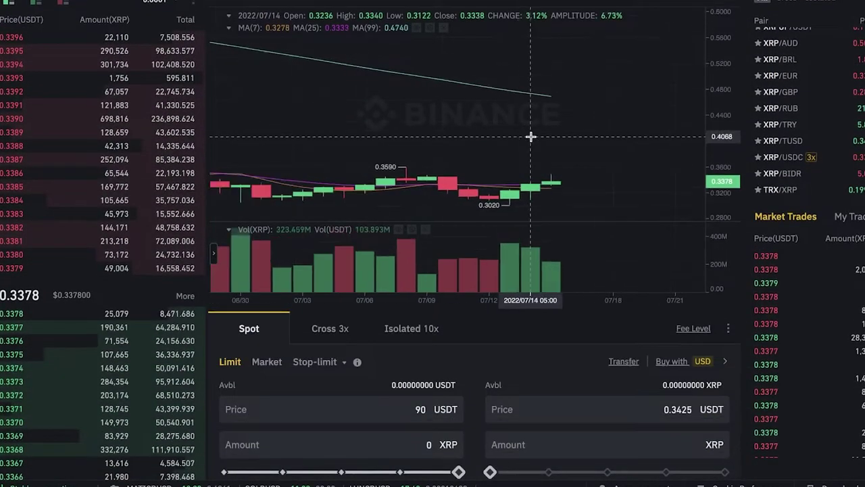
scroll(556, 272, down, 3)
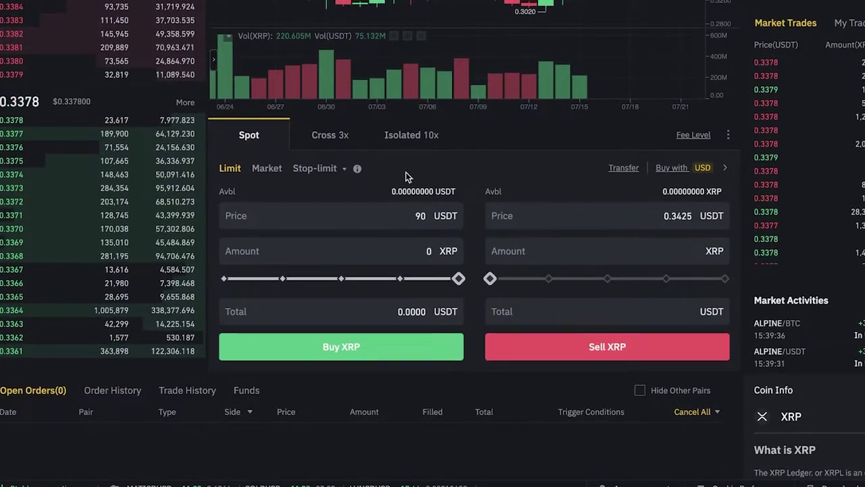
Open the Cross 3x margin order form for XRP/USDT and dismiss the Binance Margin introduction
click(331, 137)
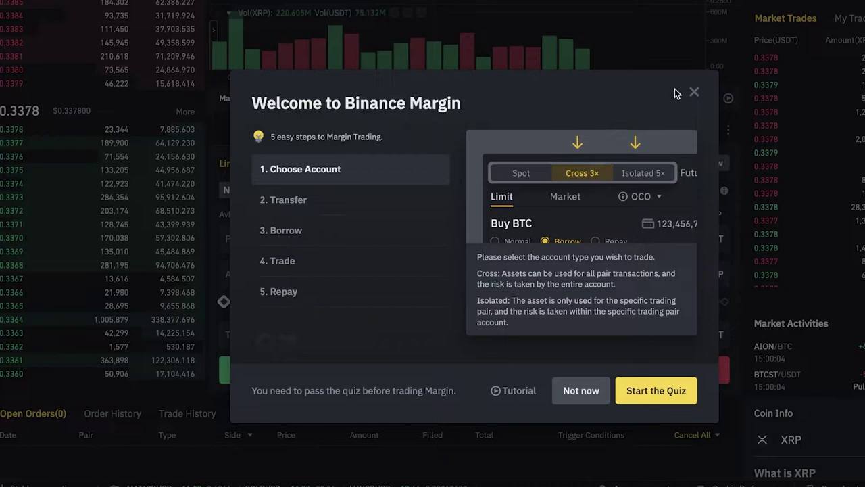
click(694, 93)
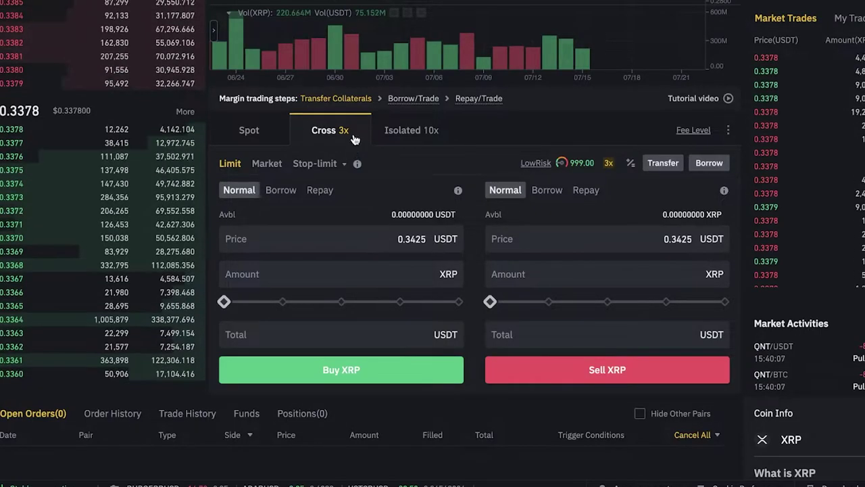
scroll(354, 142, down, 1)
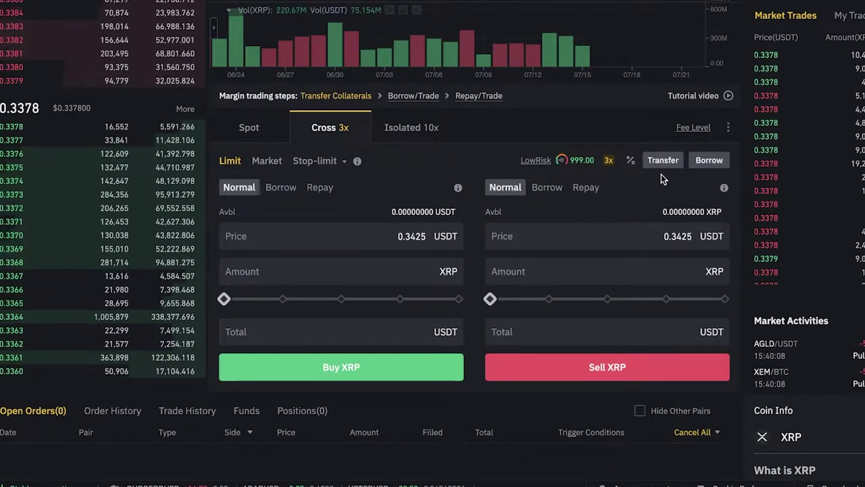
Open the Isolated 10x margin order form, dismiss the margin introduction and look over the form and chart
click(391, 128)
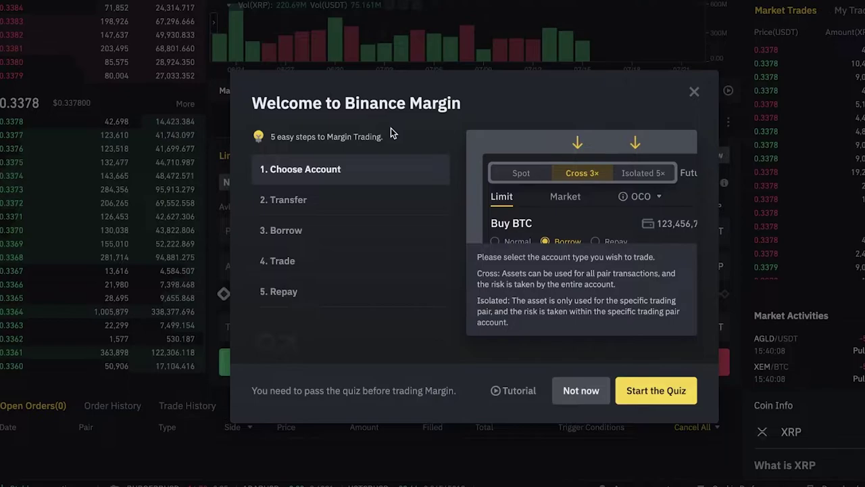
click(692, 93)
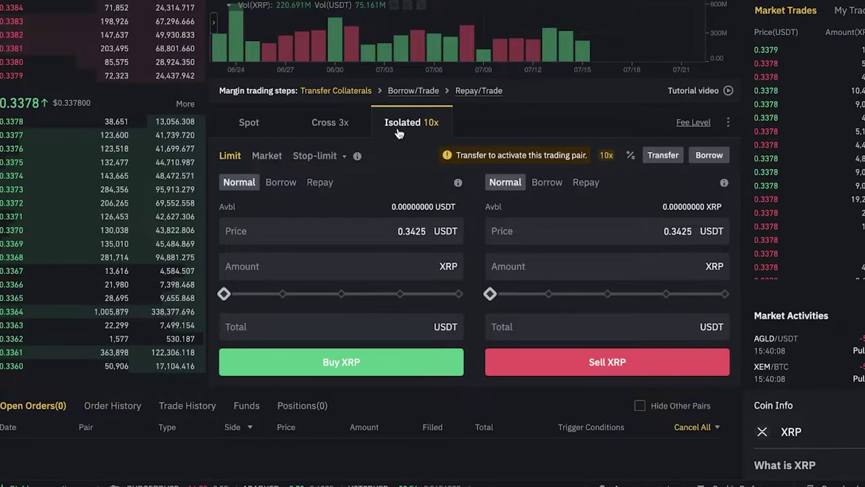
scroll(568, 159, down, 2)
scroll(589, 170, up, 3)
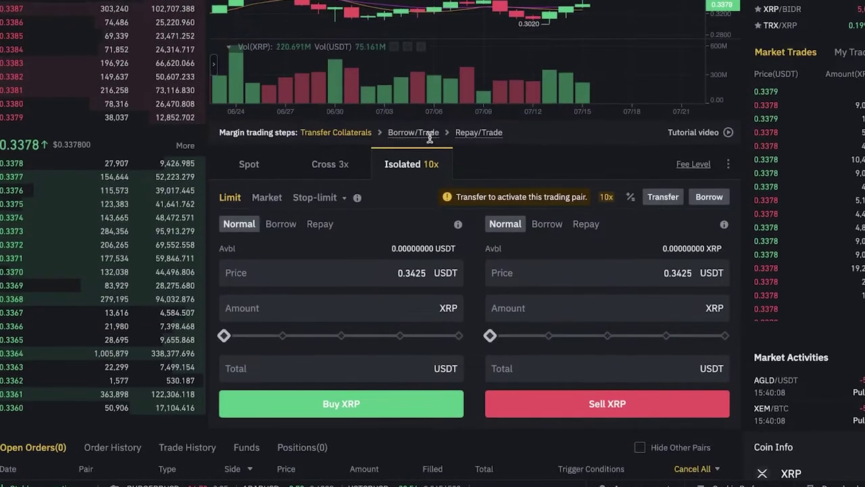
scroll(518, 206, down, 1)
scroll(511, 190, up, 3)
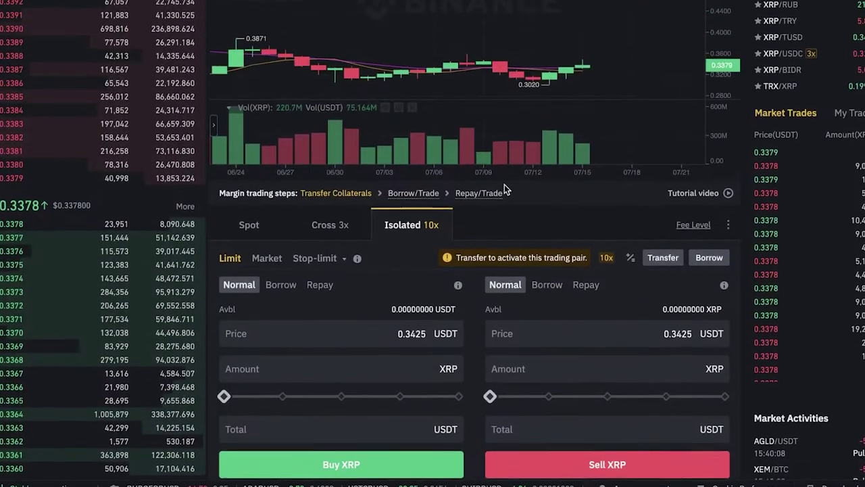
scroll(544, 129, down, 3)
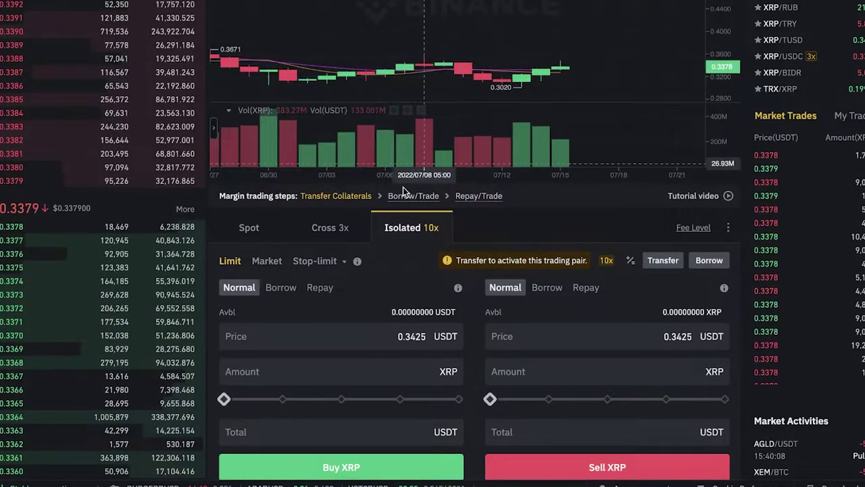
Set the isolated margin order type to Stop-limit and change it to Trailing Stop
mouse_move(299, 294)
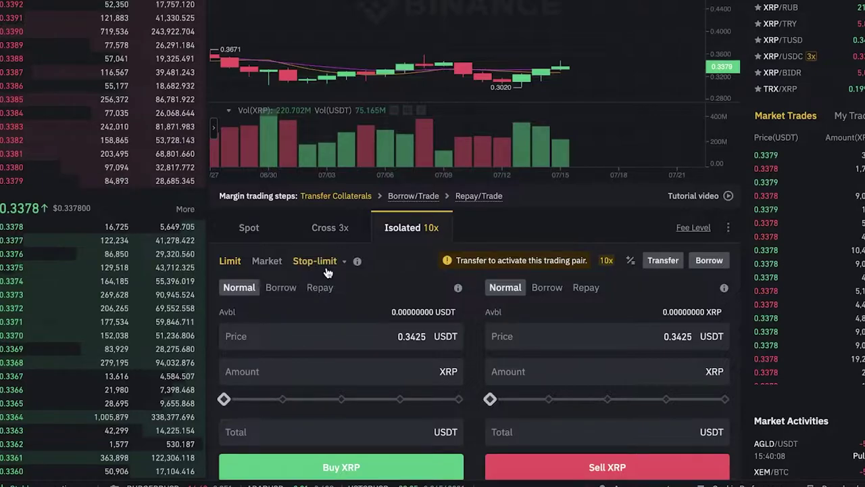
click(327, 269)
scroll(324, 203, down, 3)
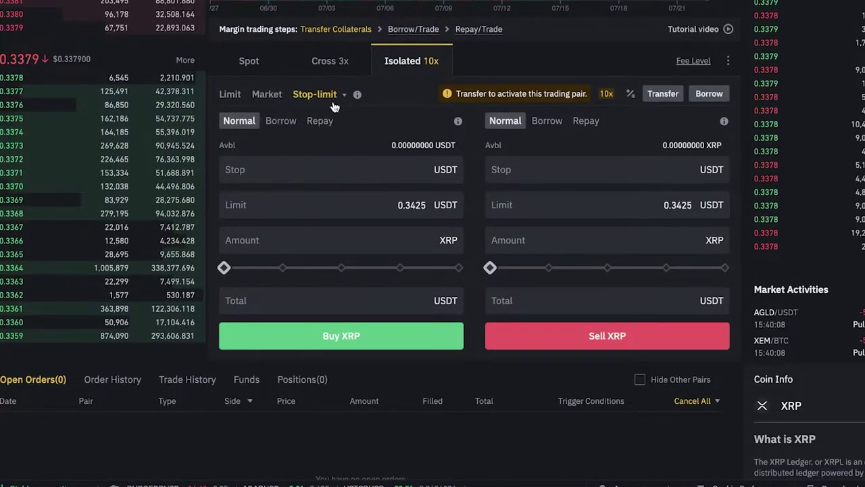
click(330, 144)
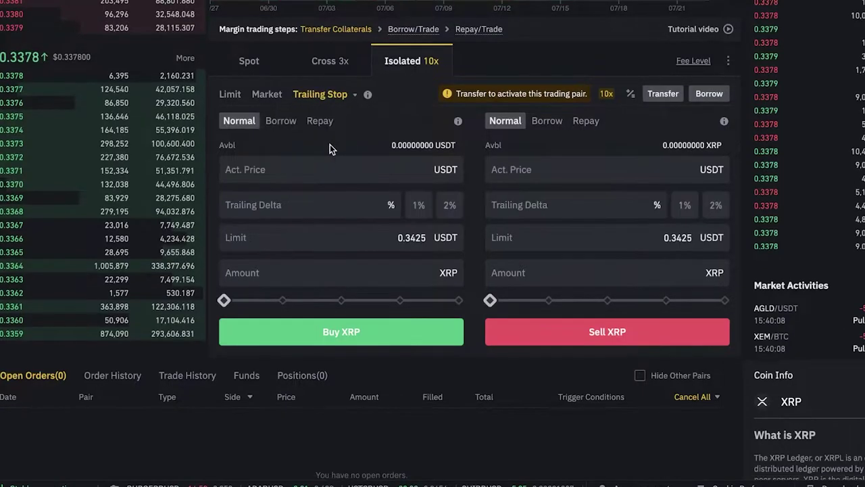
Set the buy side of the trailing stop order to Repay and switch the form to Cross 3x margin
click(334, 118)
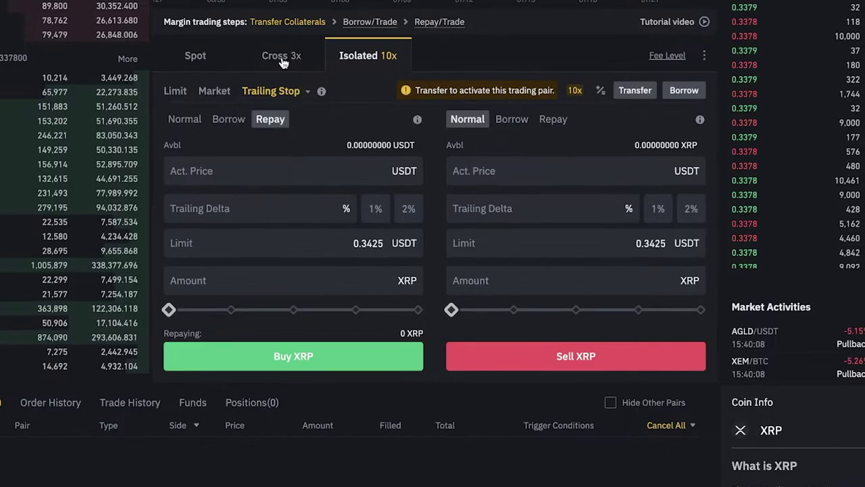
click(282, 57)
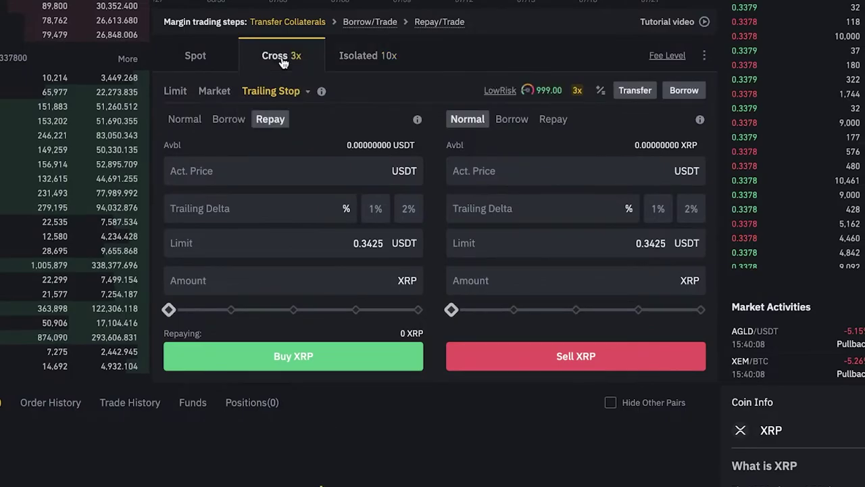
click(669, 95)
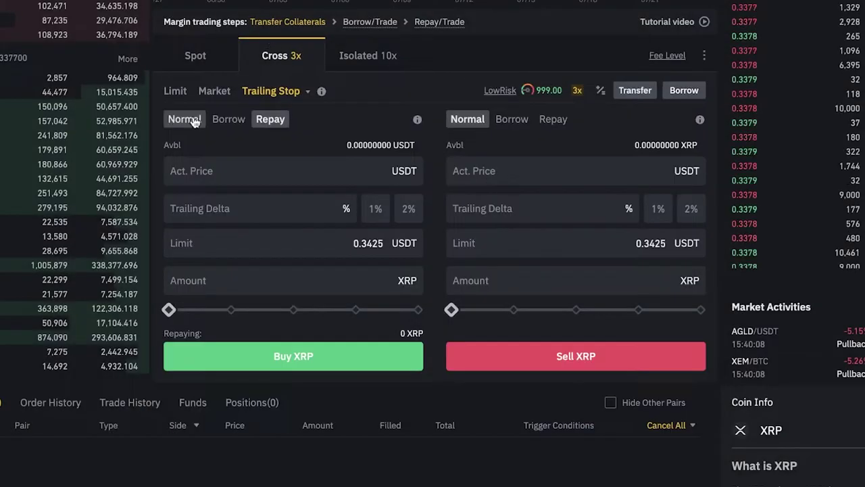
Set the buy side of the cross margin order to Borrow, change the order type to Limit and dismiss the margin introduction
click(233, 119)
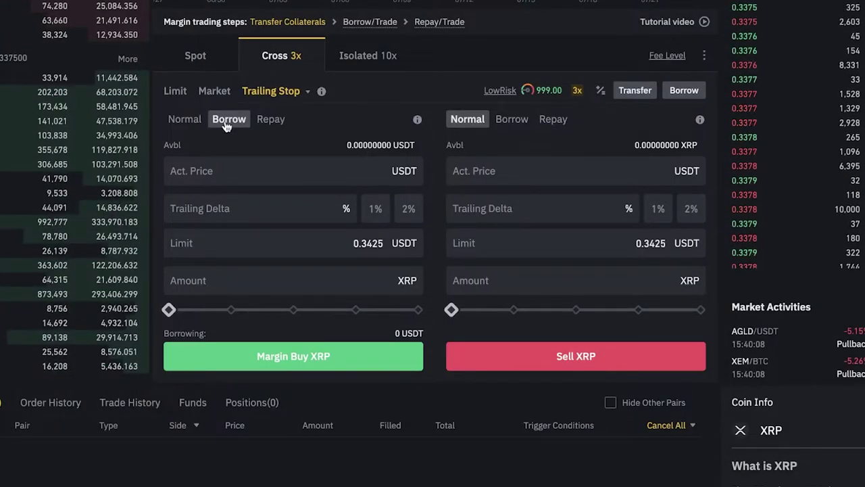
click(214, 91)
click(175, 91)
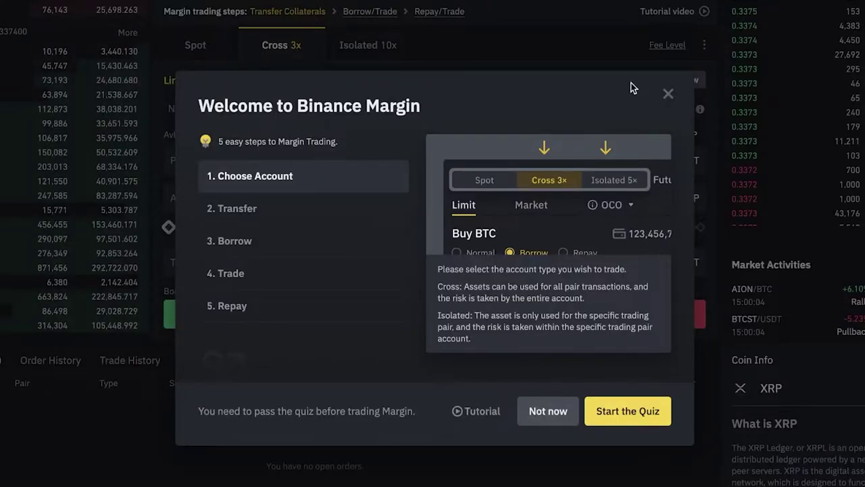
click(669, 94)
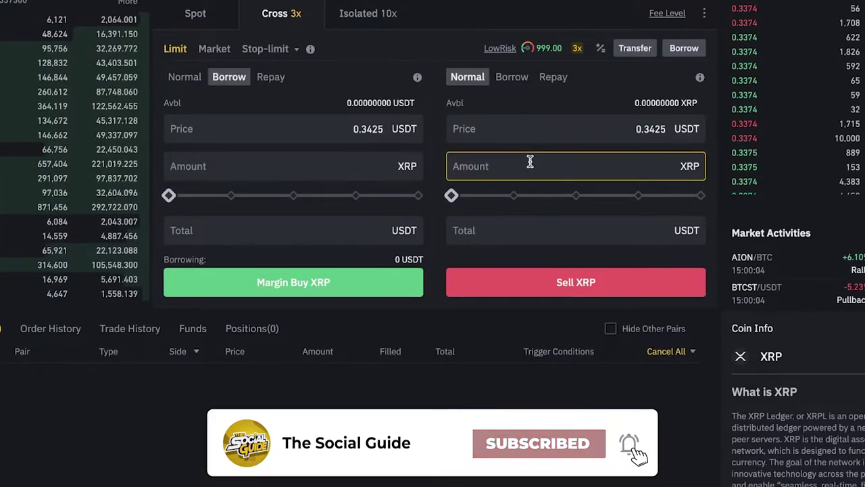
click(574, 167)
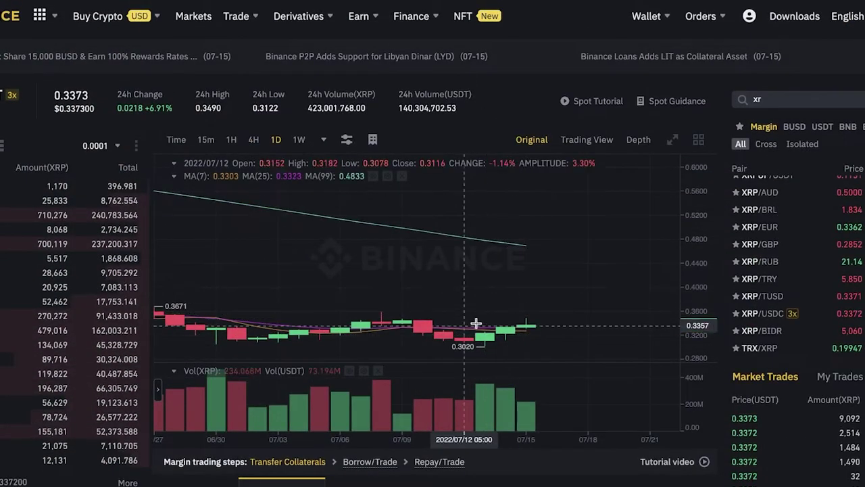
Examine the XRP/USDT daily chart over shorter and longer time spans, along with the Cross 3x limit order form
scroll(534, 300, down, 5)
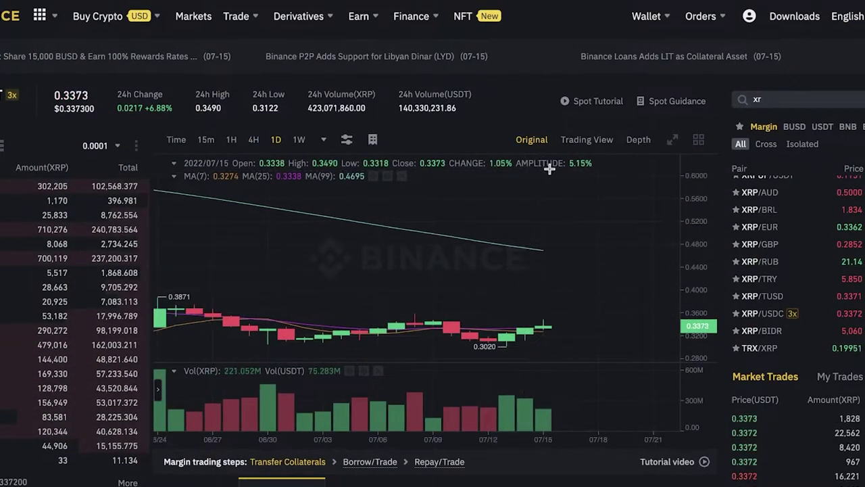
scroll(615, 284, down, 3)
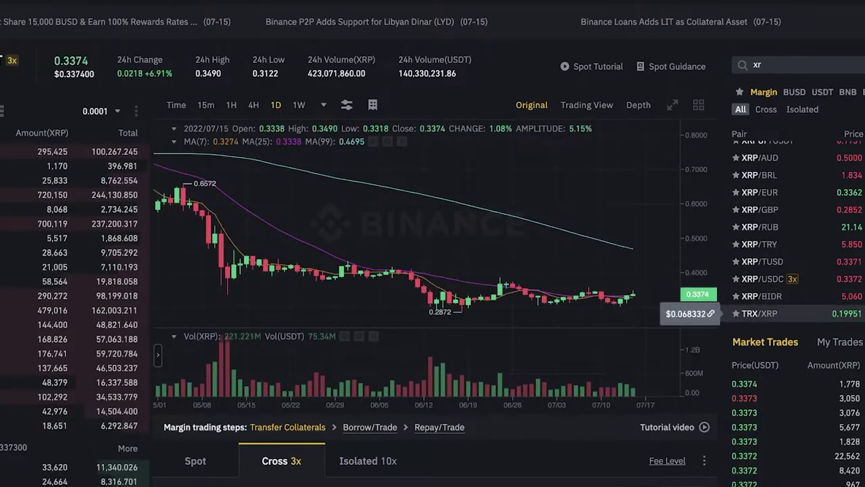
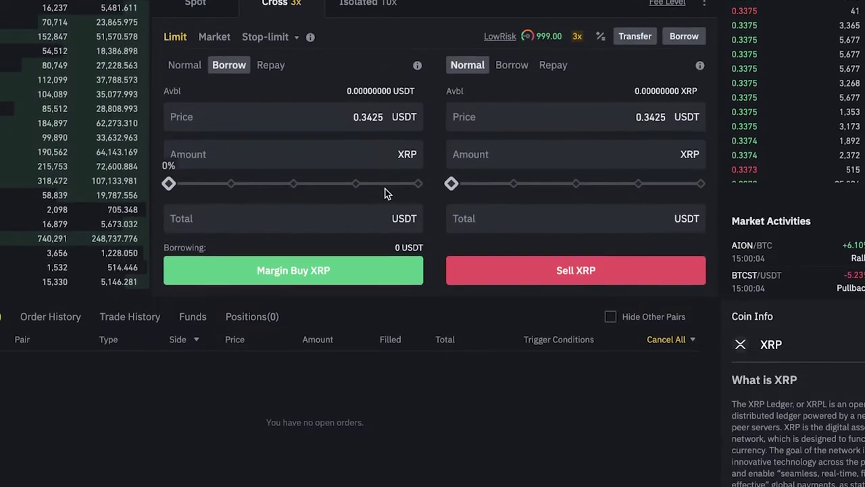
scroll(387, 192, up, 3)
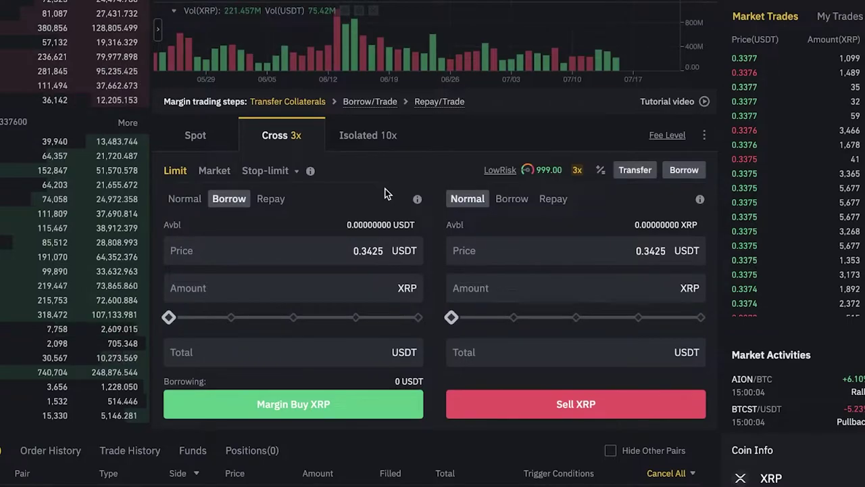
scroll(385, 192, up, 3)
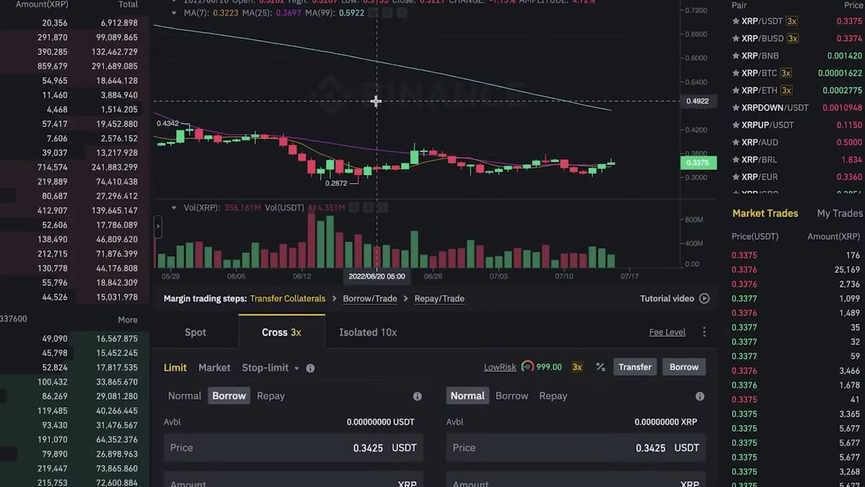
scroll(378, 106, up, 5)
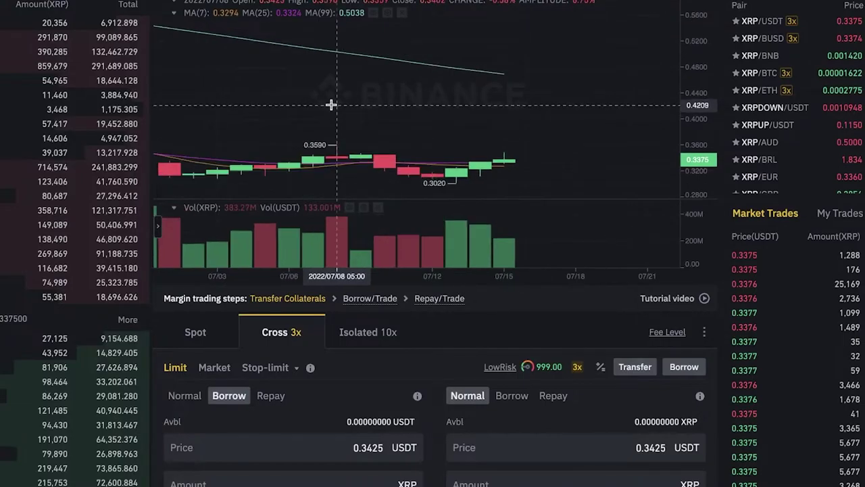
scroll(331, 106, down, 4)
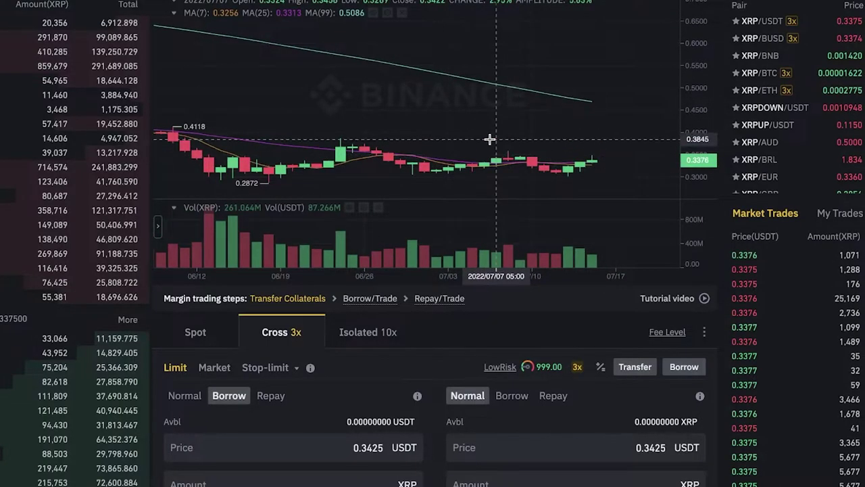
scroll(399, 290, down, 5)
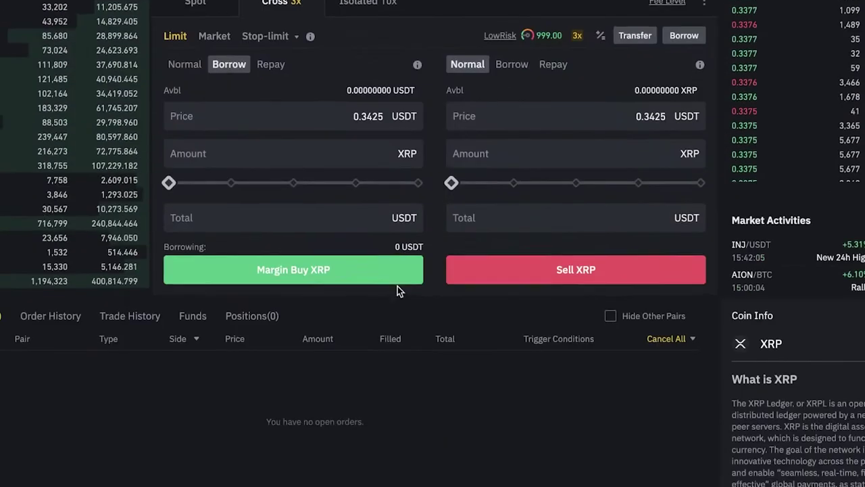
scroll(397, 291, up, 5)
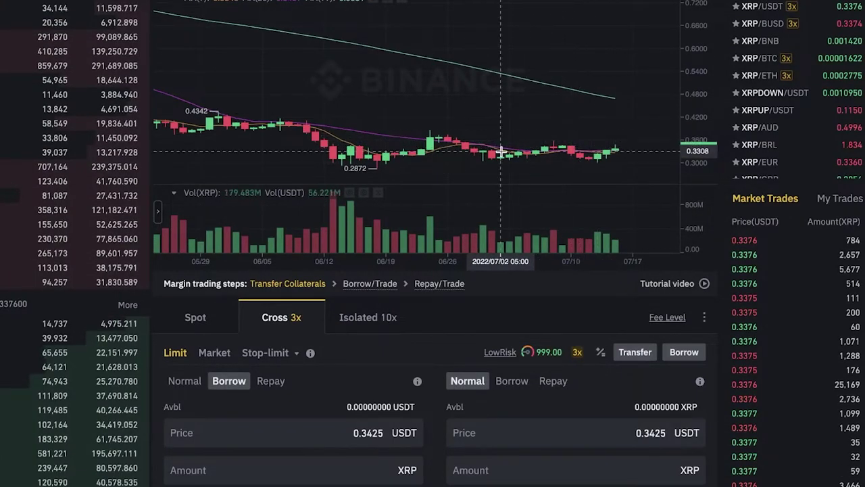
scroll(500, 145, down, 10)
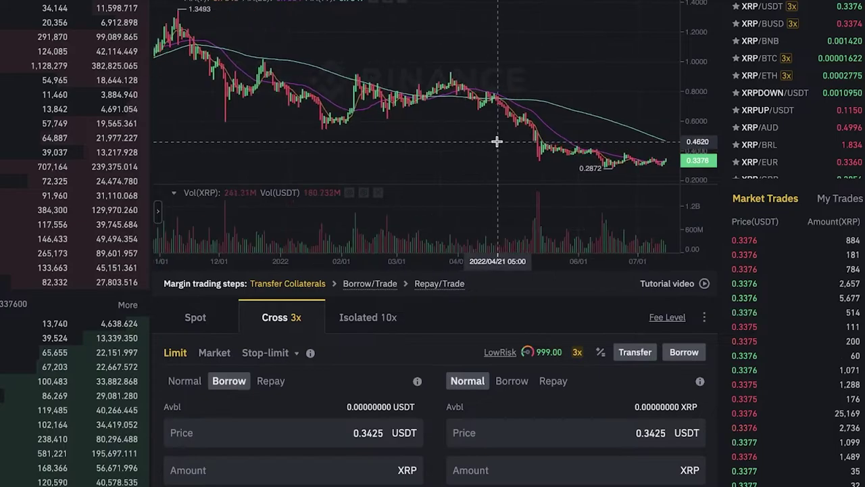
scroll(497, 142, up, 12)
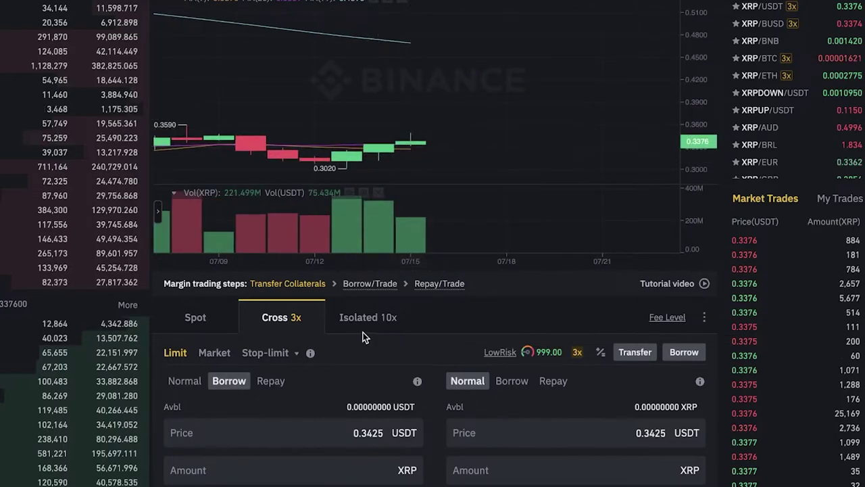
scroll(362, 328, down, 1)
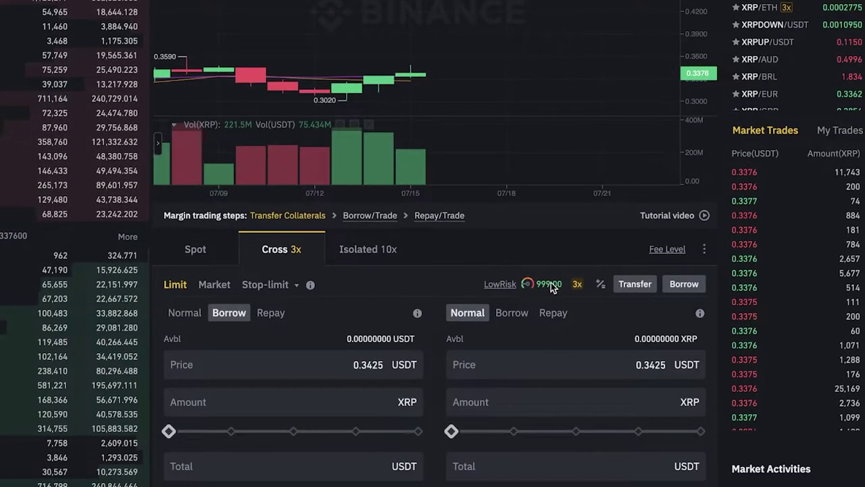
scroll(528, 285, down, 2)
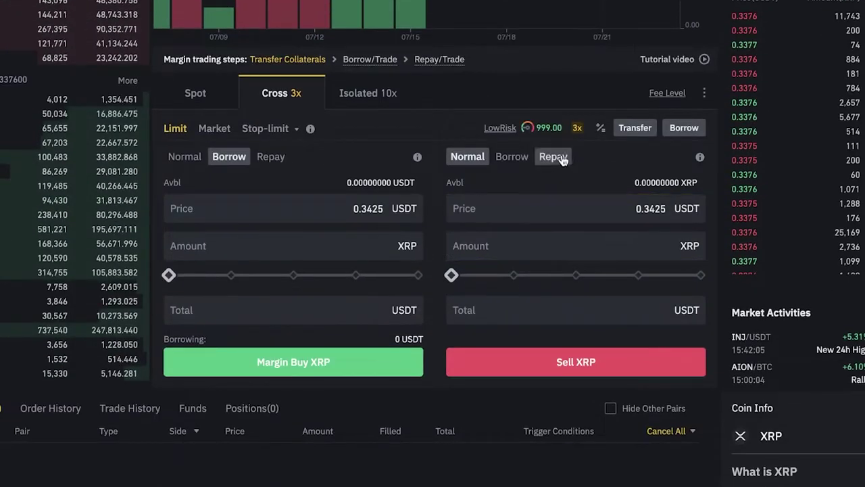
scroll(612, 128, up, 1)
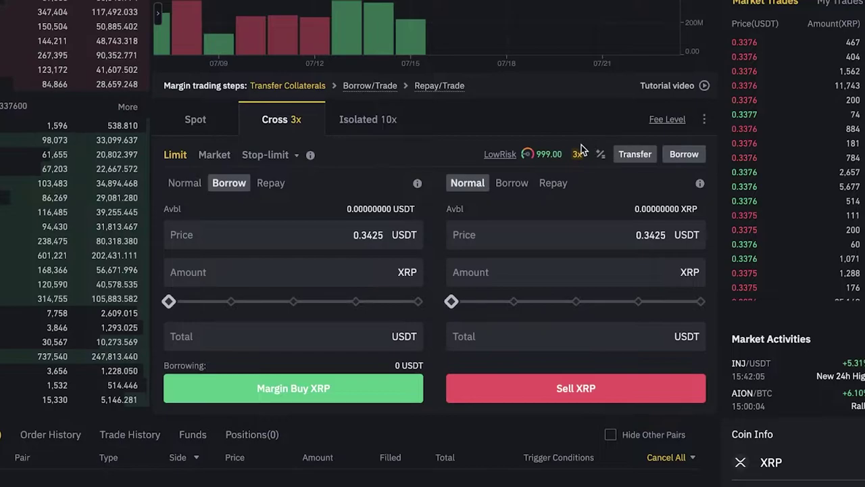
Set the buy amount of the cross margin limit order to 50% of the available balance
click(276, 228)
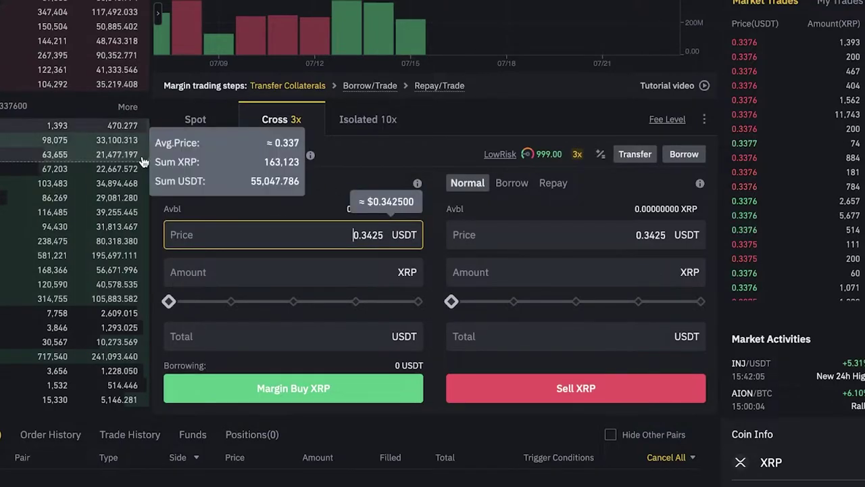
scroll(243, 203, down, 1)
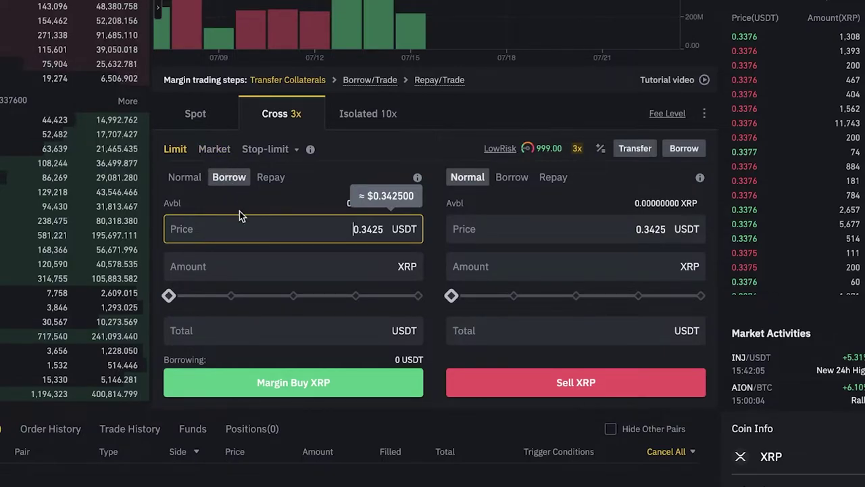
click(207, 307)
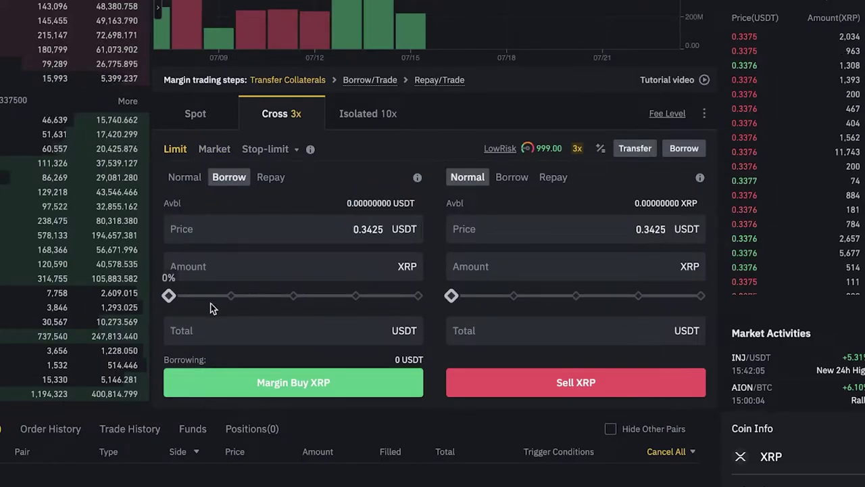
click(231, 295)
drag(231, 295, 294, 296)
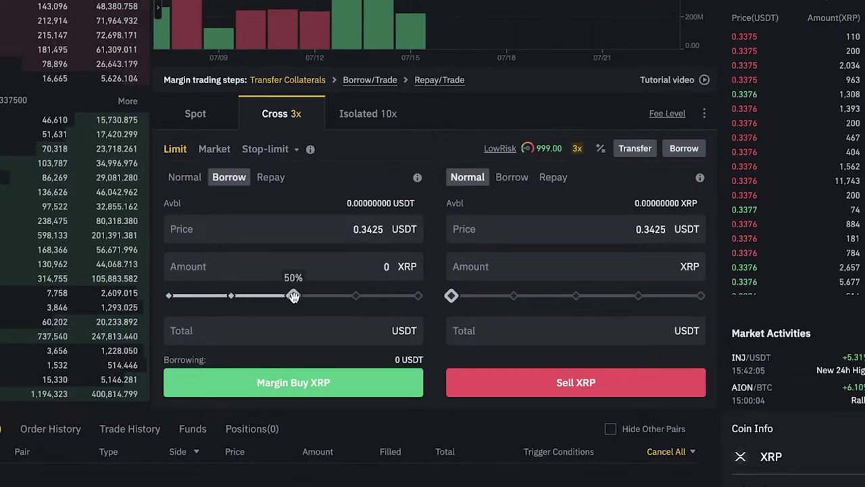
Set the buy price of the limit order to 10 USDT and its amount to 100% of the available balance
click(280, 228)
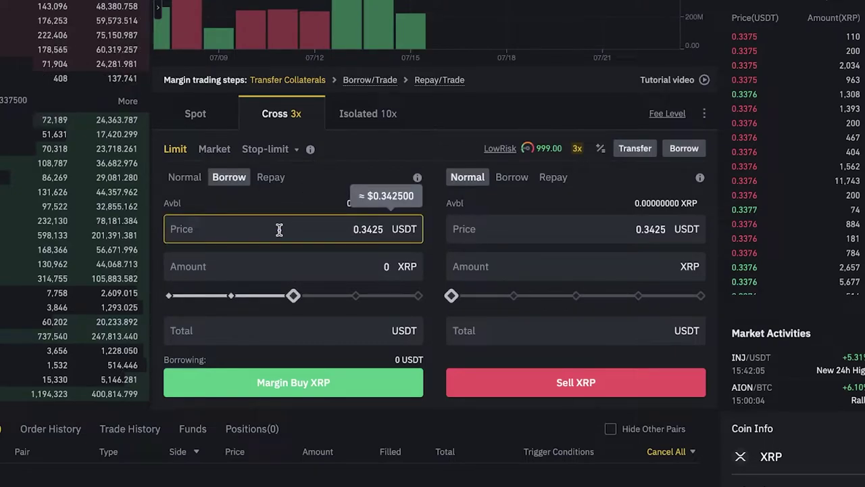
click(275, 271)
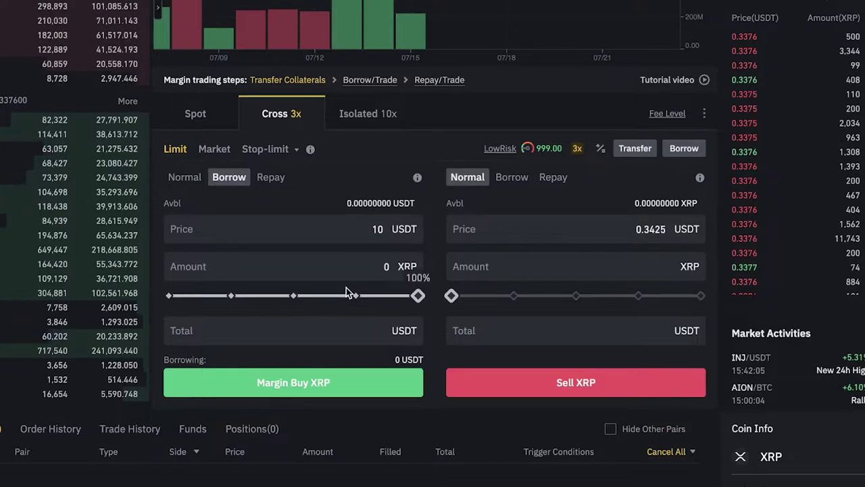
click(347, 275)
click(367, 146)
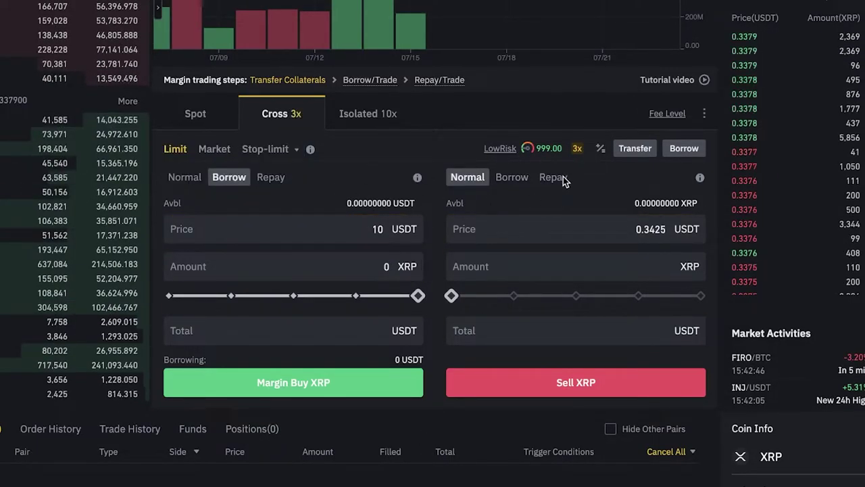
Examine the XRP/USDT price chart, its order display options and the XRP trading pairs, comparing recent candles with the longer-term trend
scroll(605, 64, up, 5)
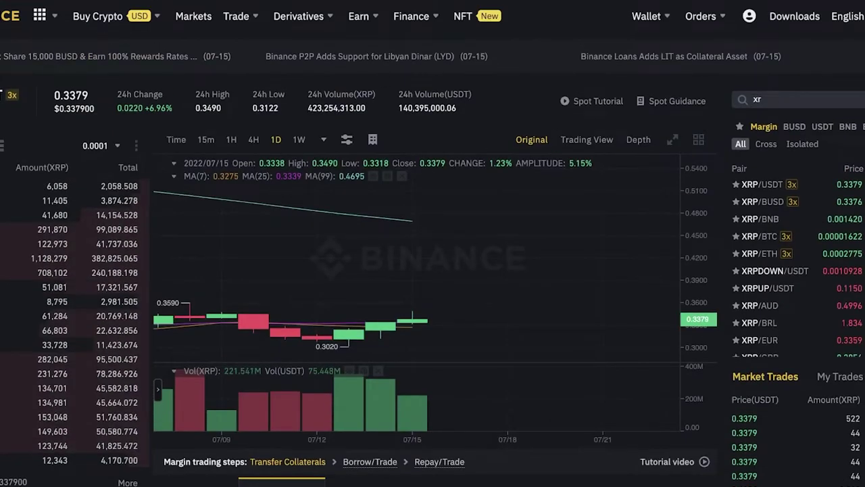
scroll(853, 66, down, 3)
scroll(534, 186, up, 2)
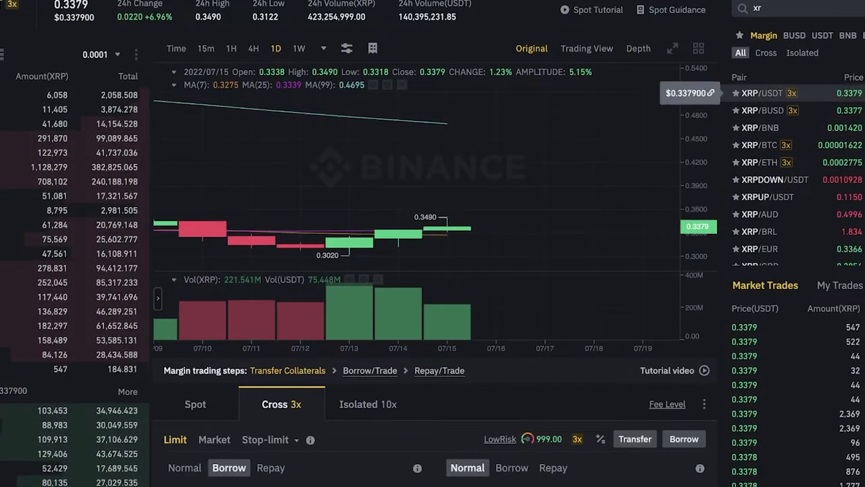
scroll(696, 41, up, 3)
scroll(558, 72, down, 5)
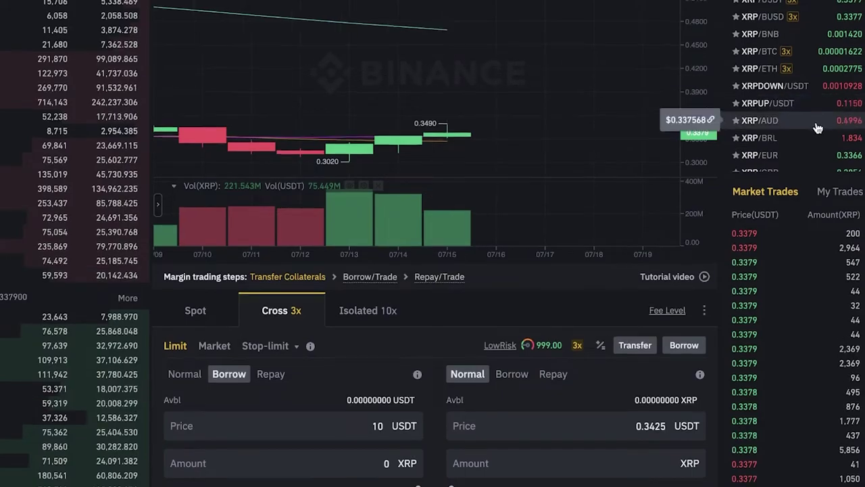
scroll(819, 126, up, 4)
scroll(433, 177, down, 3)
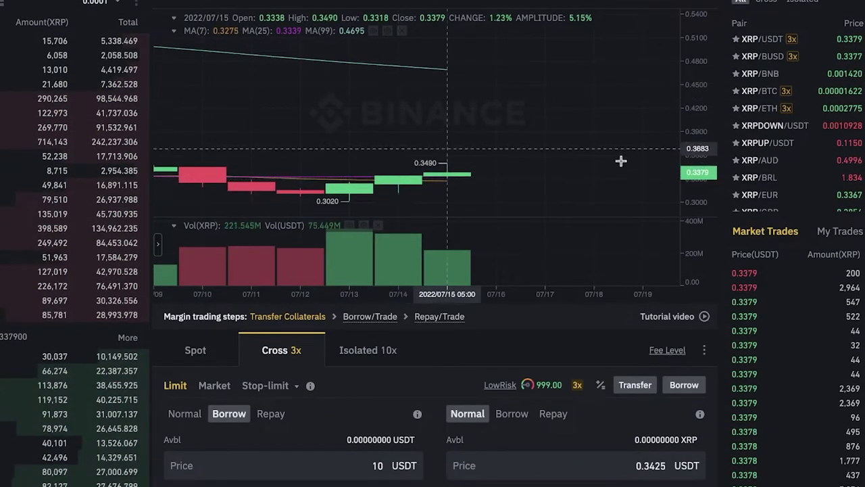
scroll(584, 148, up, 4)
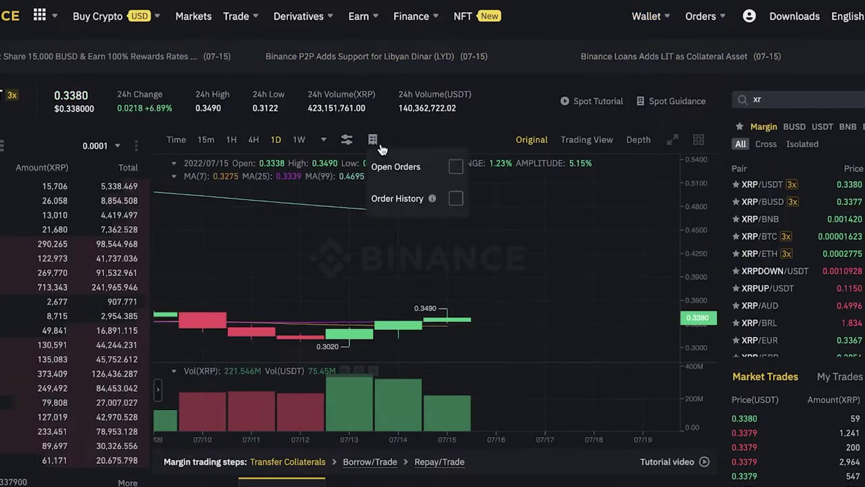
scroll(479, 218, down, 8)
scroll(412, 199, down, 3)
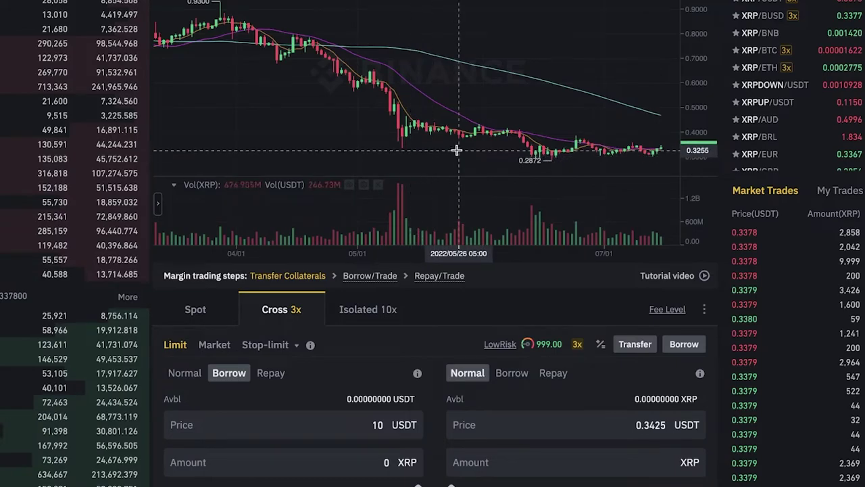
scroll(467, 186, up, 5)
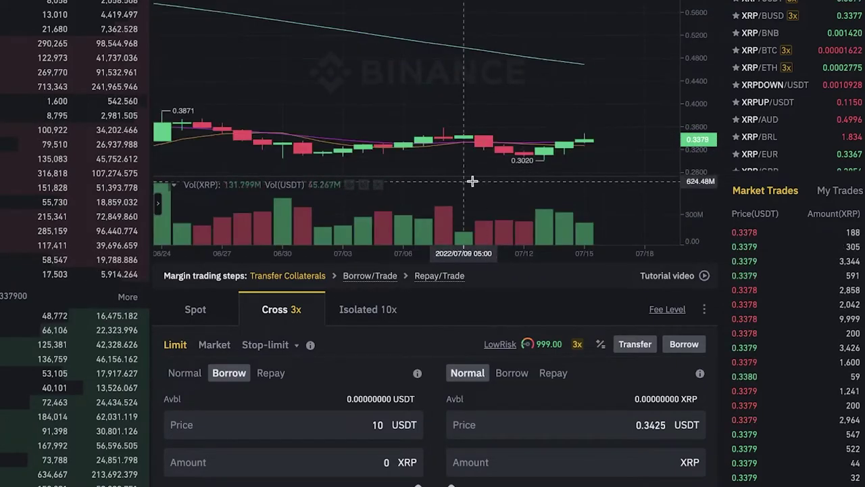